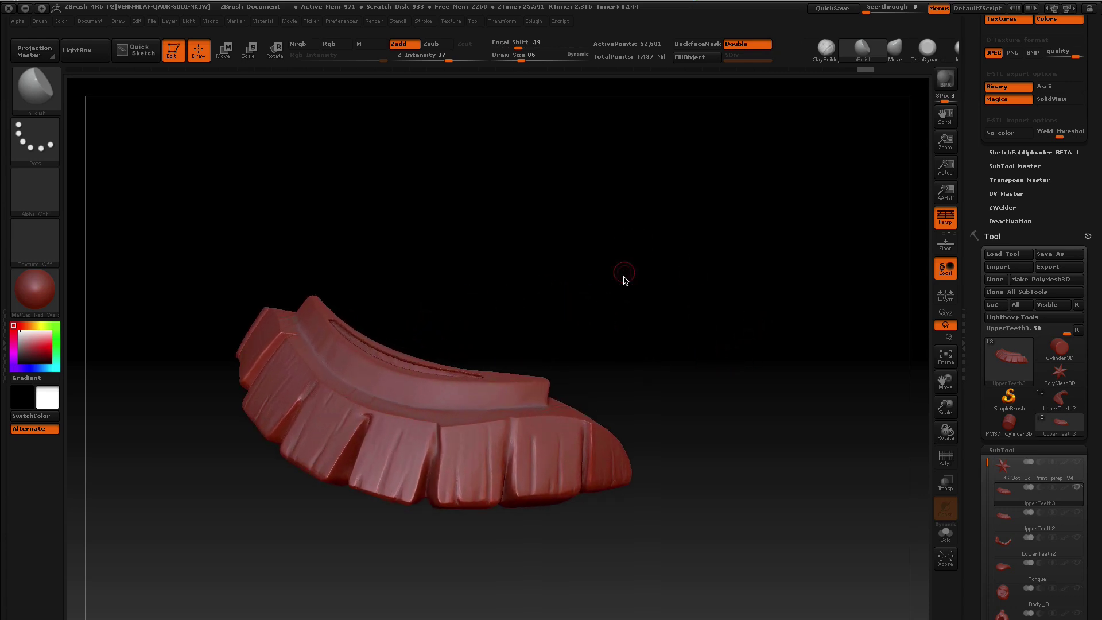
Hide about half of the UpperTeeth3 mesh with a lasso selection to look at its cut side
mouse_move(670, 350)
left_mouse_down()
mouse_move(598, 374)
mouse_move(627, 408)
mouse_move(566, 316)
mouse_move(549, 373)
mouse_move(637, 441)
mouse_move(711, 450)
mouse_move(724, 434)
mouse_move(721, 480)
mouse_move(679, 408)
mouse_move(679, 390)
mouse_move(716, 383)
mouse_move(705, 376)
left_mouse_up()
key("ctrl+shift")
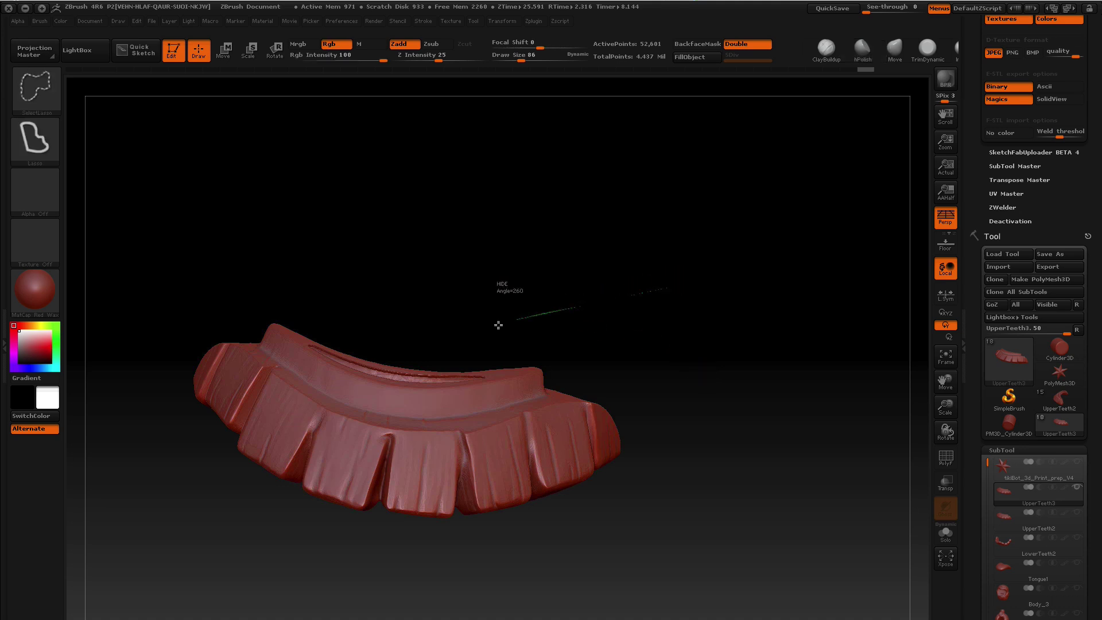
mouse_move(499, 325)
left_mouse_down("ctrl+shift")
mouse_move(396, 499)
mouse_move(727, 506)
mouse_move(694, 290)
left_mouse_up("ctrl+shift")
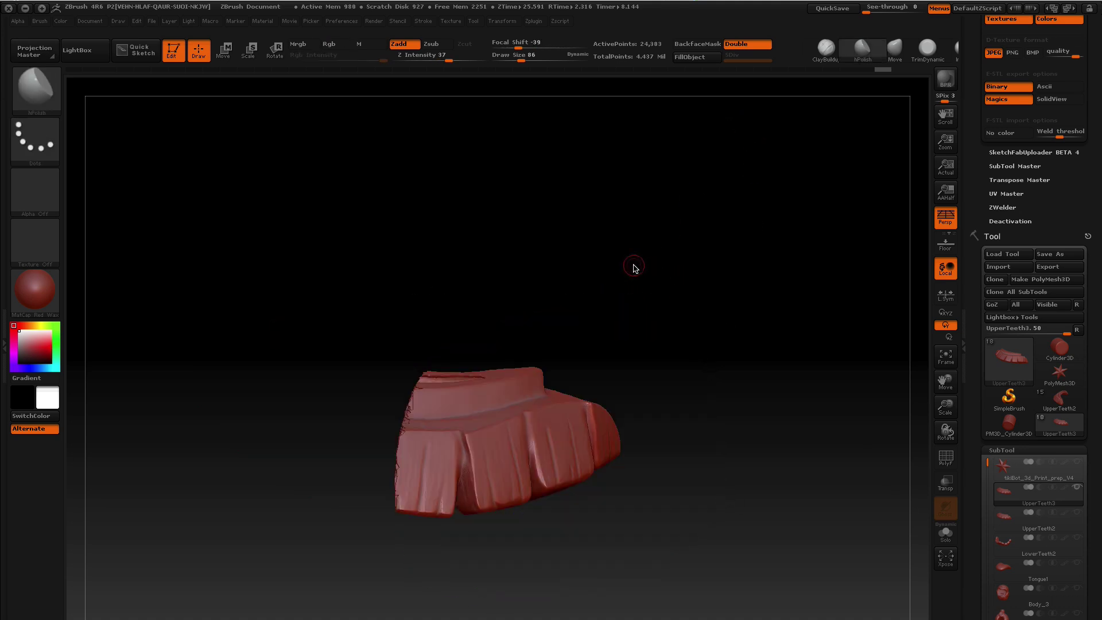
Turn off double-sided display and unhide the whole UpperTeeth3 mesh
left_click(750, 45)
left_click_drag(749, 151, 705, 228)
left_click(734, 46)
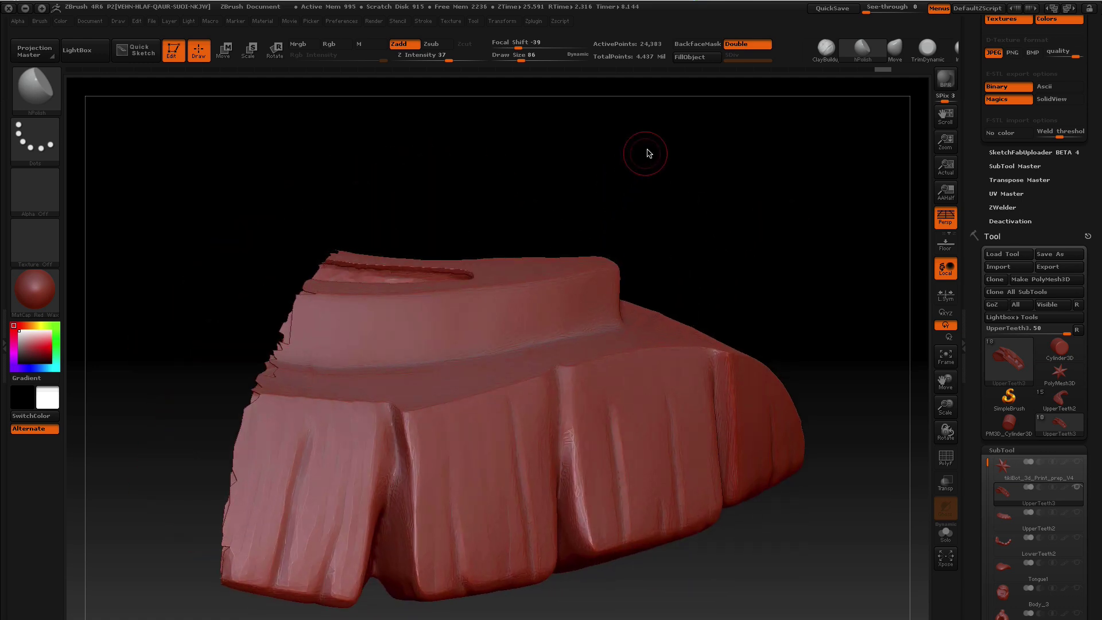
left_click(739, 41)
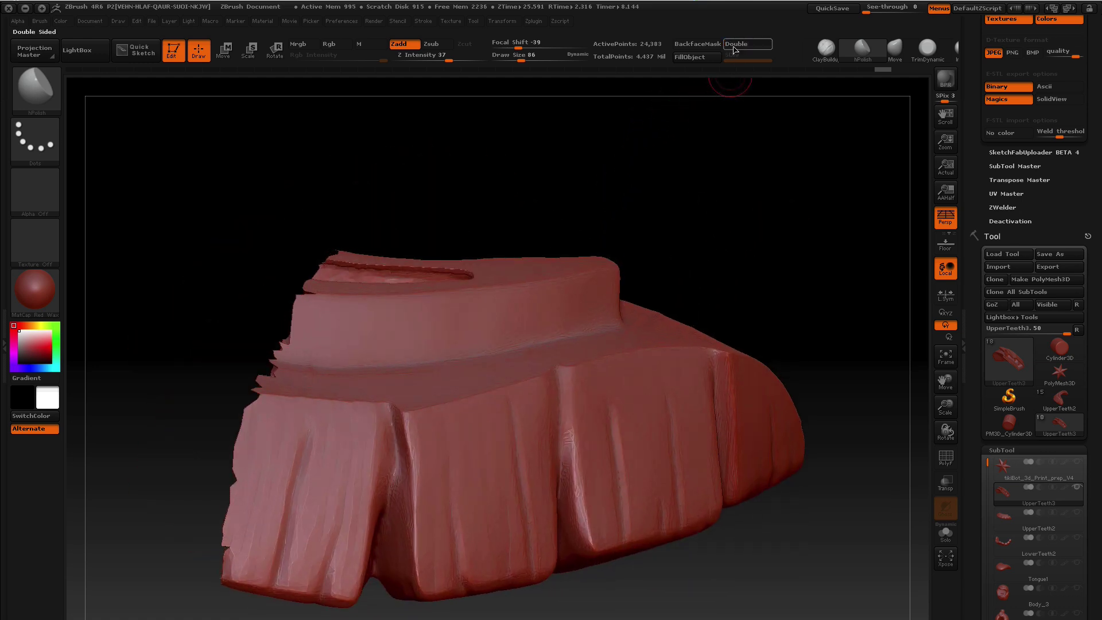
left_click(569, 171, "ctrl+shift")
Select the LowerTeeth2 subtool, isolate it with Solo and frame it
scroll(1081, 503, "down", 3)
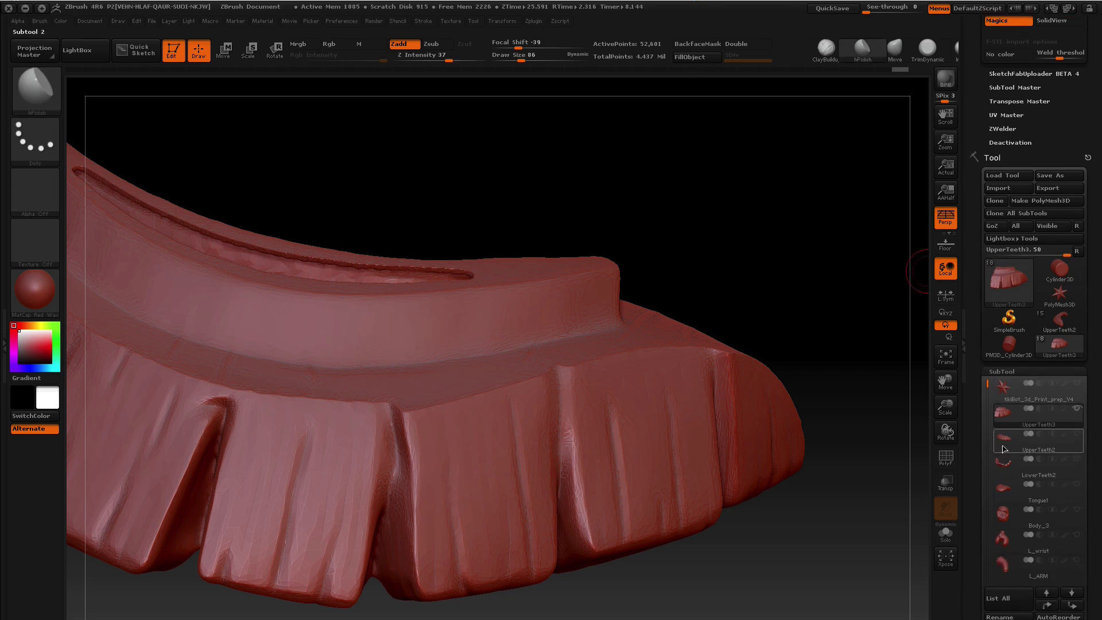
left_click(1004, 464)
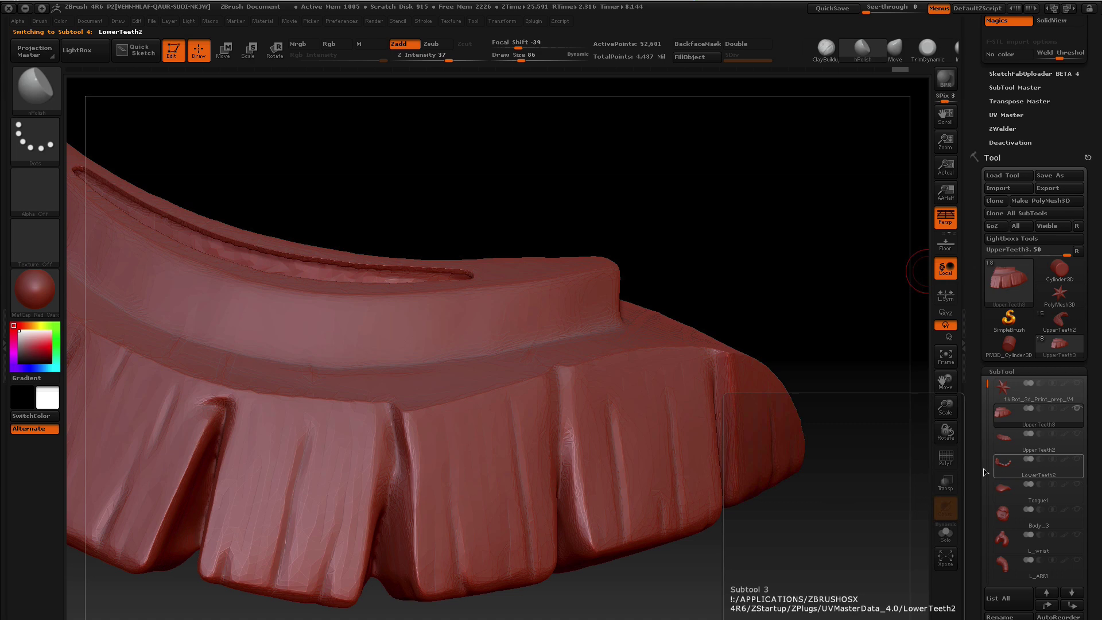
key("shift+s")
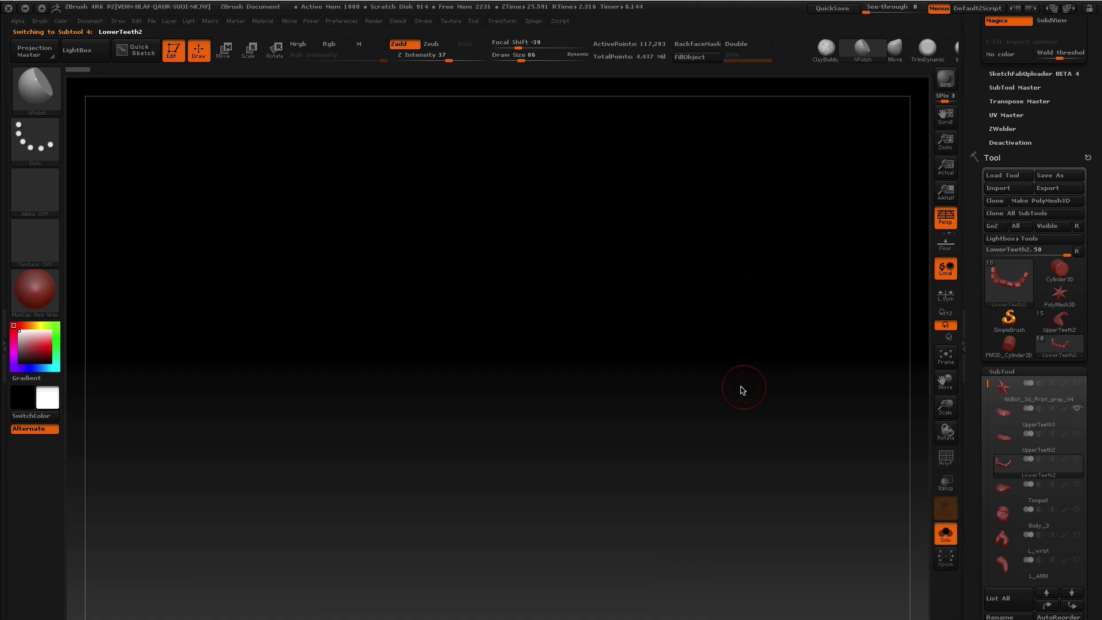
key("f")
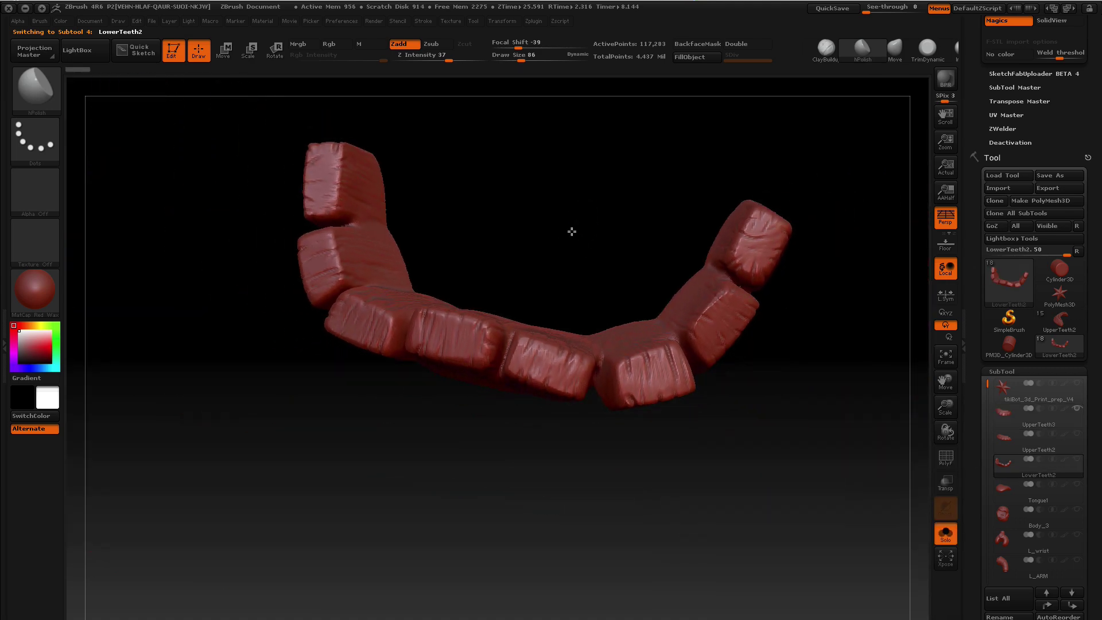
Examine the polygroups and topology around the raised tab on the back of LowerTeeth2 with PolyFrame
mouse_move(571, 231)
left_mouse_down()
mouse_move(639, 285)
mouse_move(713, 285)
mouse_move(726, 360)
mouse_move(553, 366)
mouse_move(746, 344)
mouse_move(733, 276)
mouse_move(701, 364)
left_mouse_up()
key("shift+f")
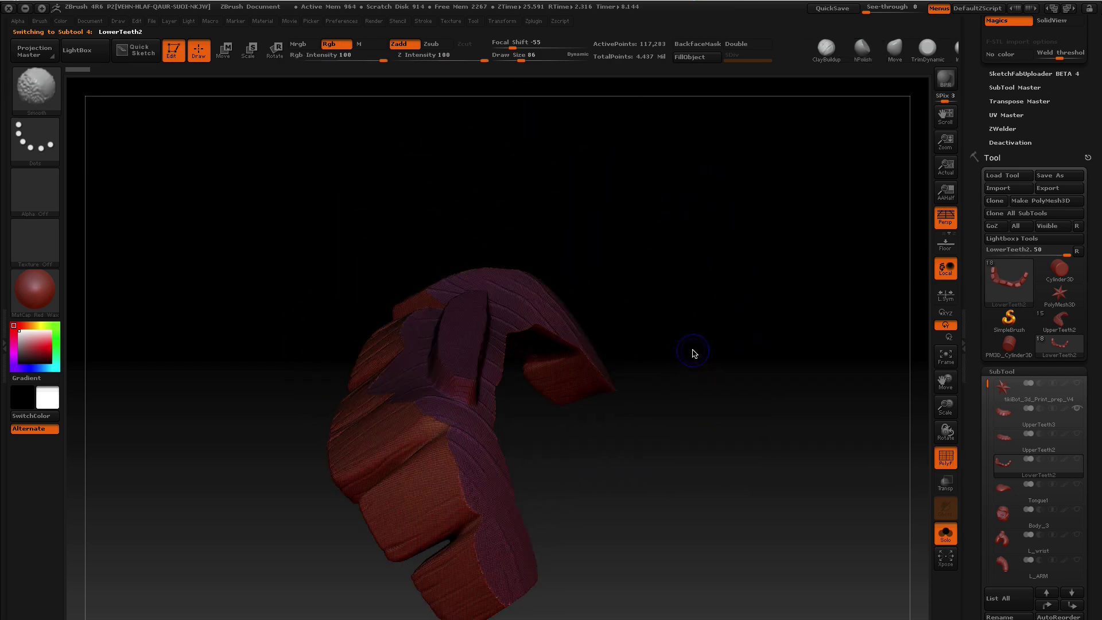
mouse_move(727, 293)
left_mouse_down()
mouse_move(744, 359)
mouse_move(723, 364)
mouse_move(746, 337)
mouse_move(637, 369)
mouse_move(674, 340)
mouse_move(662, 359)
left_mouse_up()
key("shift")
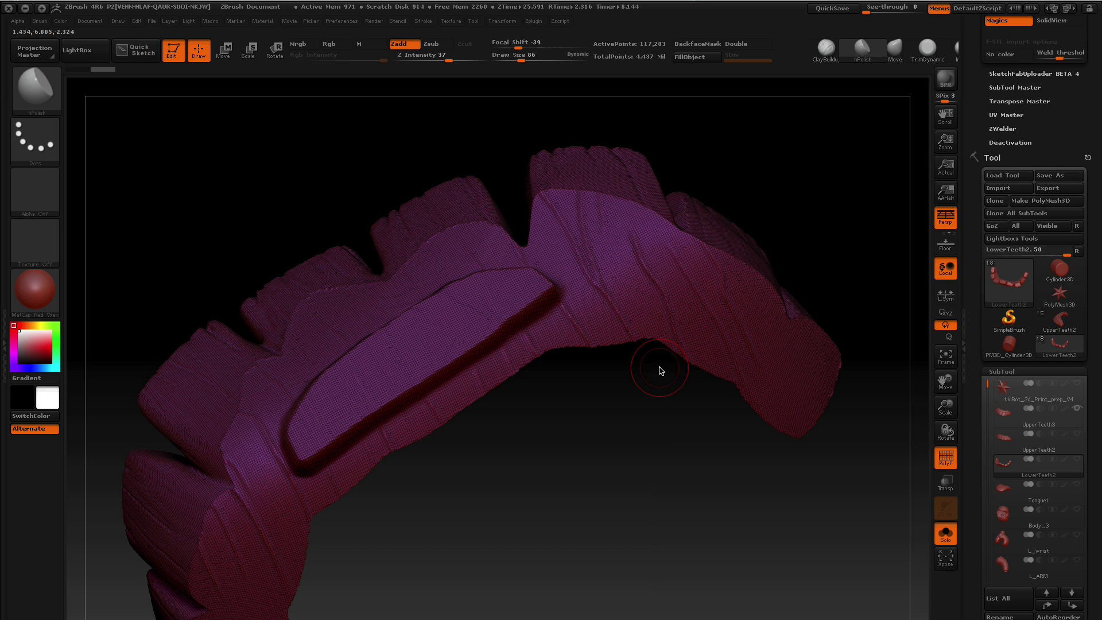
key("shift")
key("shift+f")
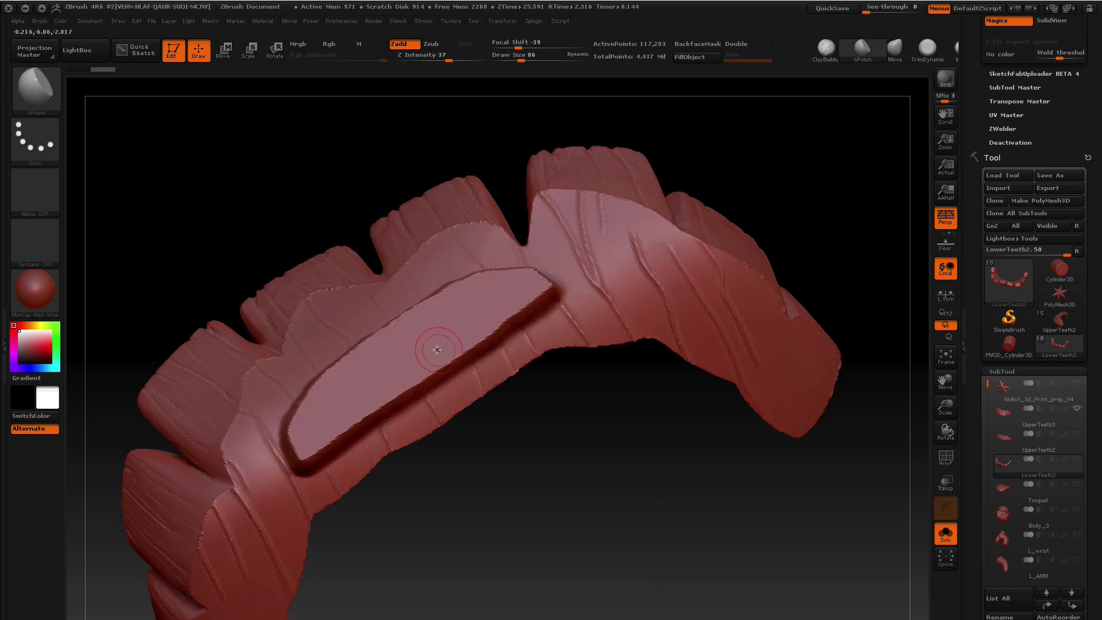
Mask a long, narrow oval inside the flat top of the lower teeth's raised tab and soften its edge
left_click_drag(620, 459, 589, 450)
key("ctrl")
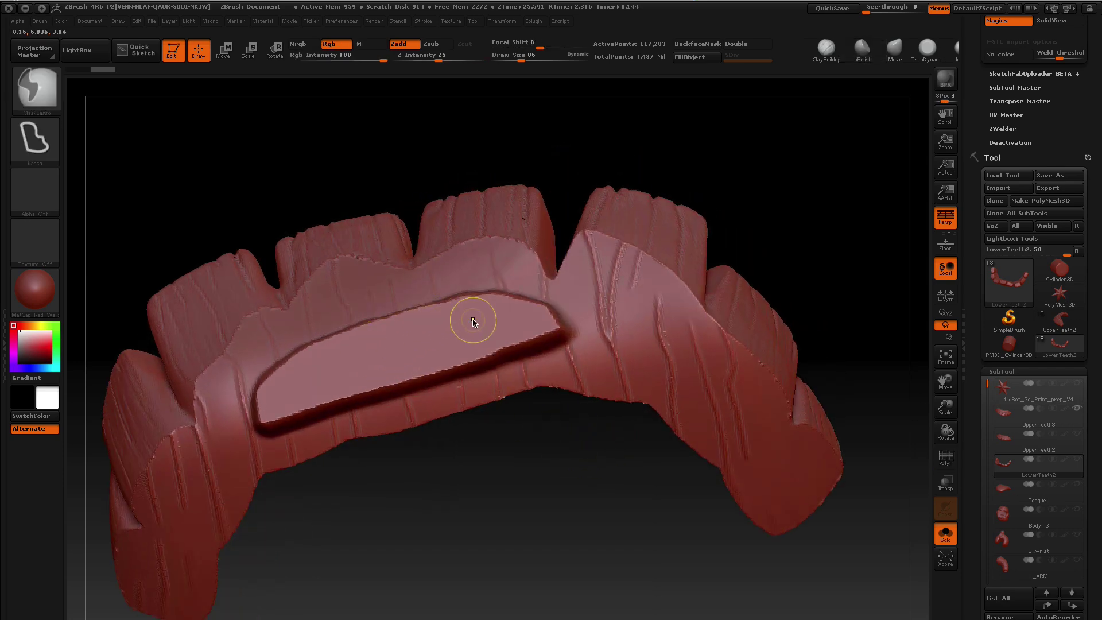
mouse_move(450, 316)
left_mouse_down("ctrl")
mouse_move(307, 367)
mouse_move(284, 394)
mouse_move(365, 377)
left_mouse_up("ctrl")
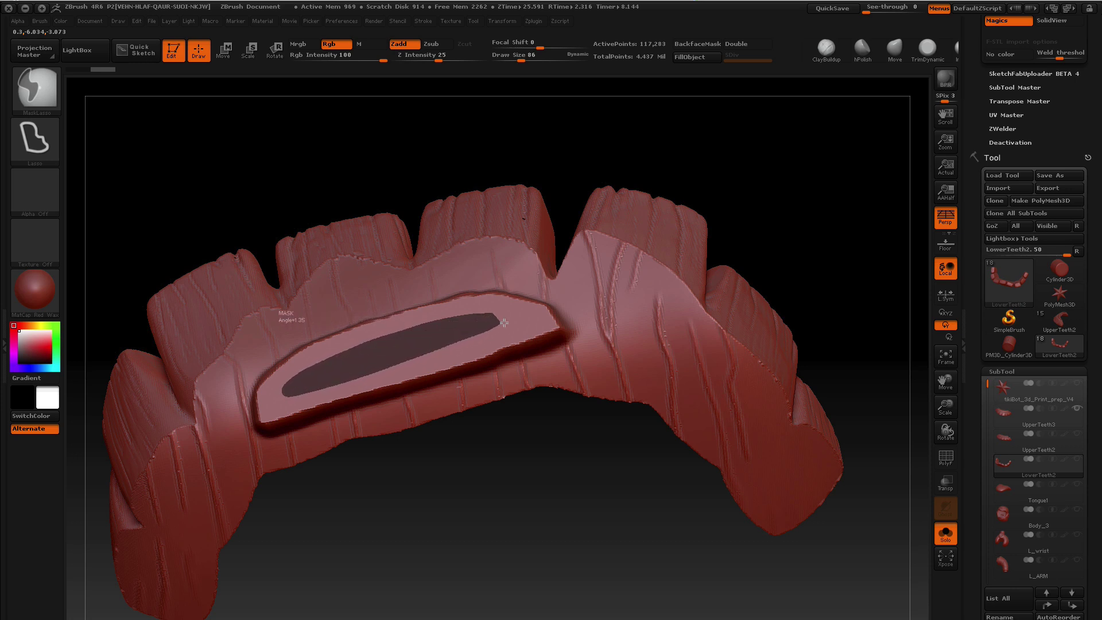
left_click(385, 424, "ctrl")
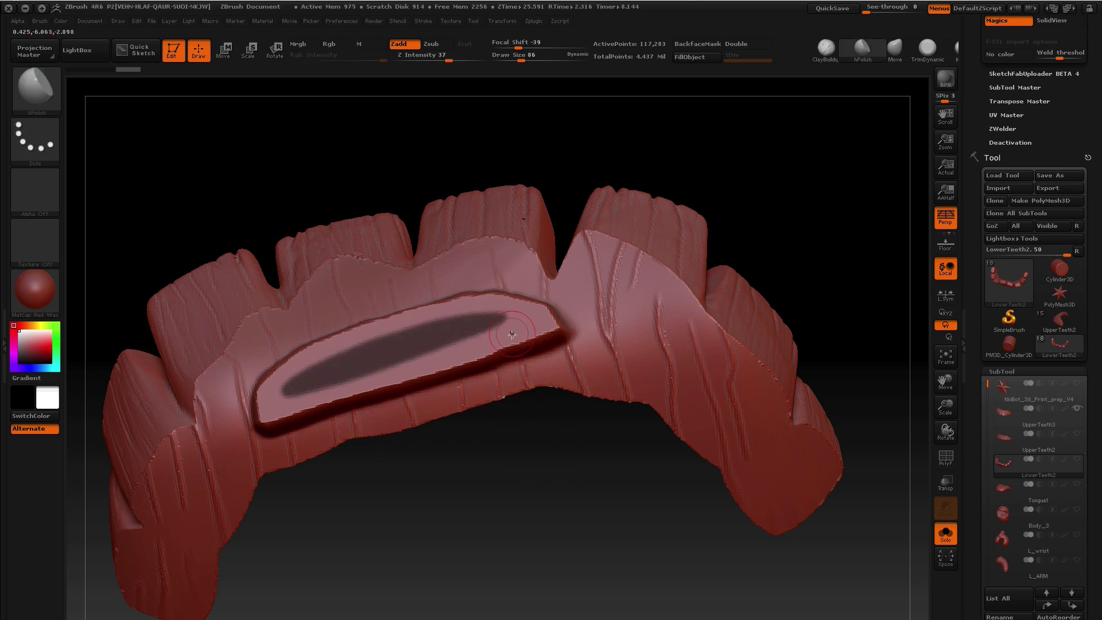
left_click_drag(338, 377, 354, 377, "ctrl")
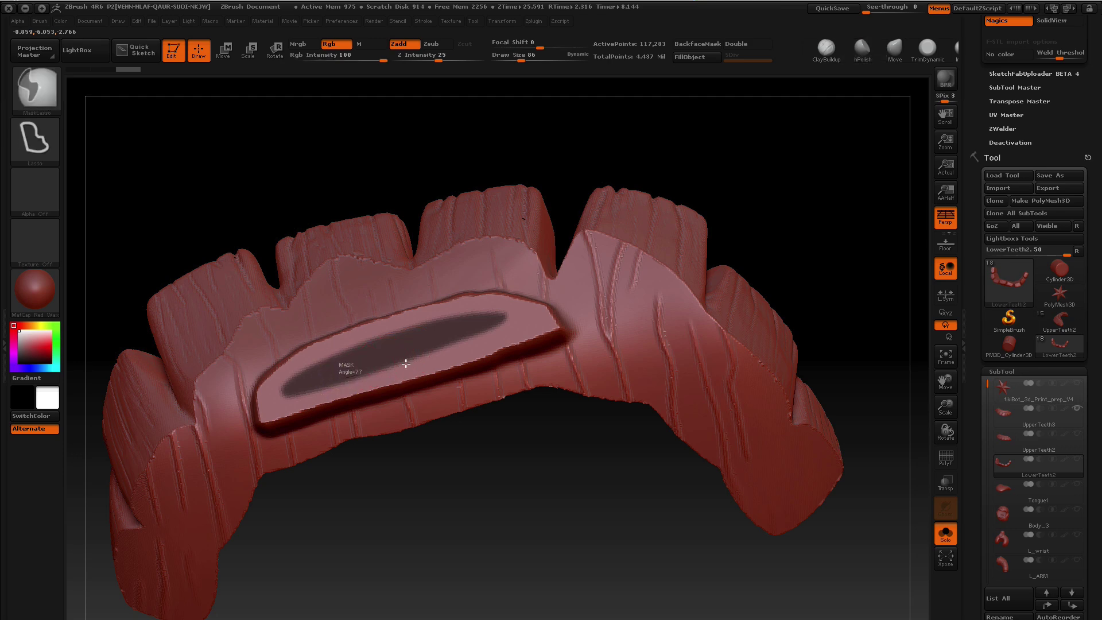
left_click_drag(513, 323, 346, 377, "ctrl")
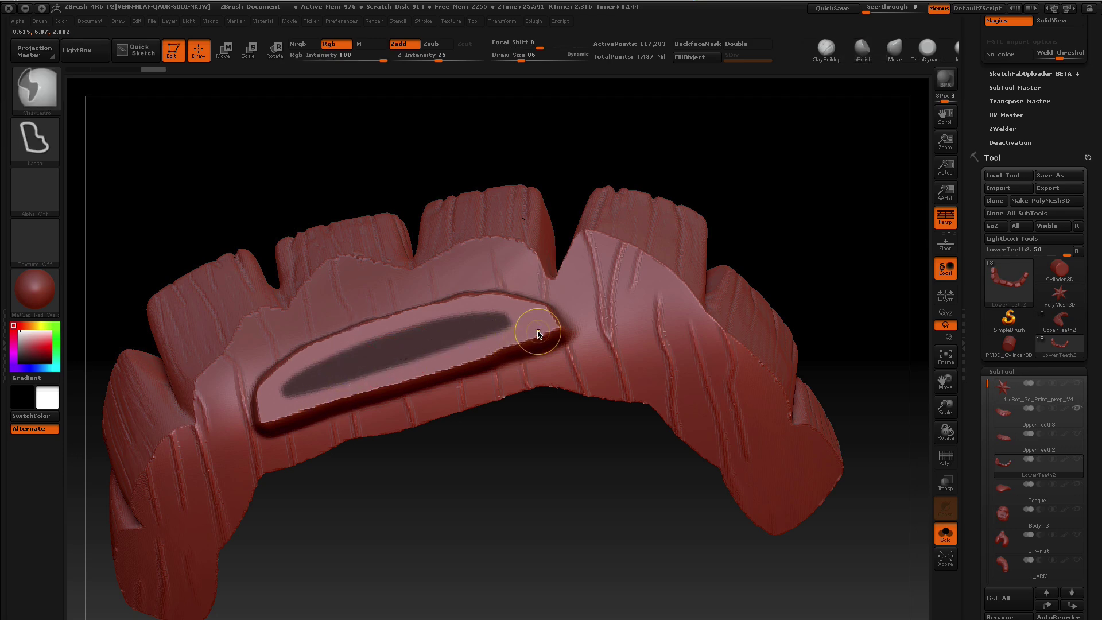
Extract the masked oval into a new subtool with a thickness of 0.02
mouse_move(576, 477)
left_mouse_down()
mouse_move(620, 432)
mouse_move(1094, 456)
mouse_move(1071, 358)
left_mouse_up()
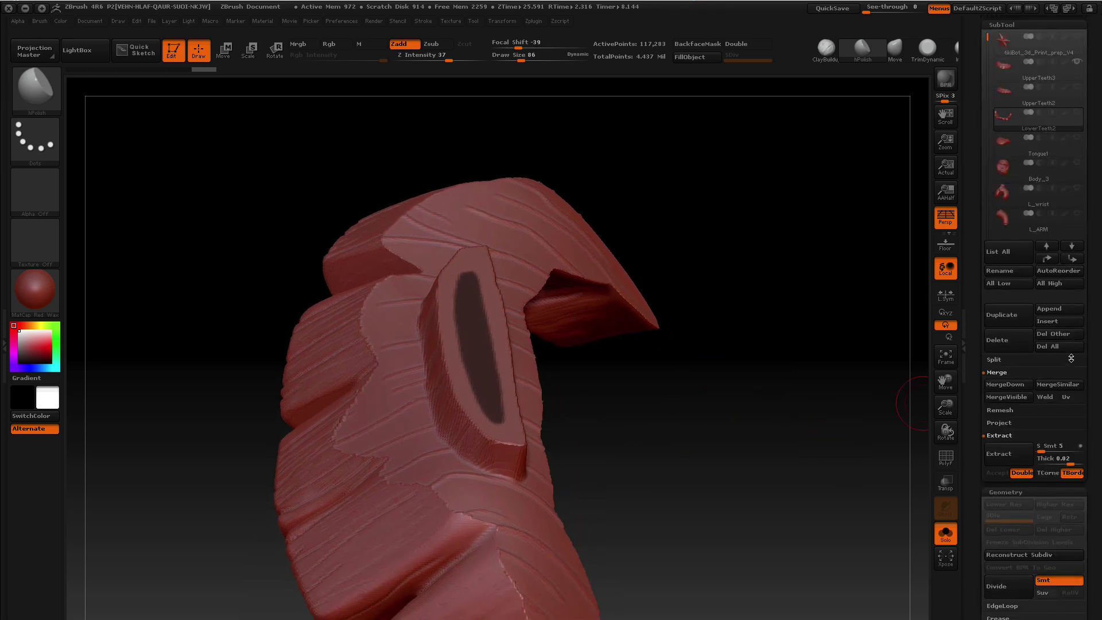
left_click(1015, 458)
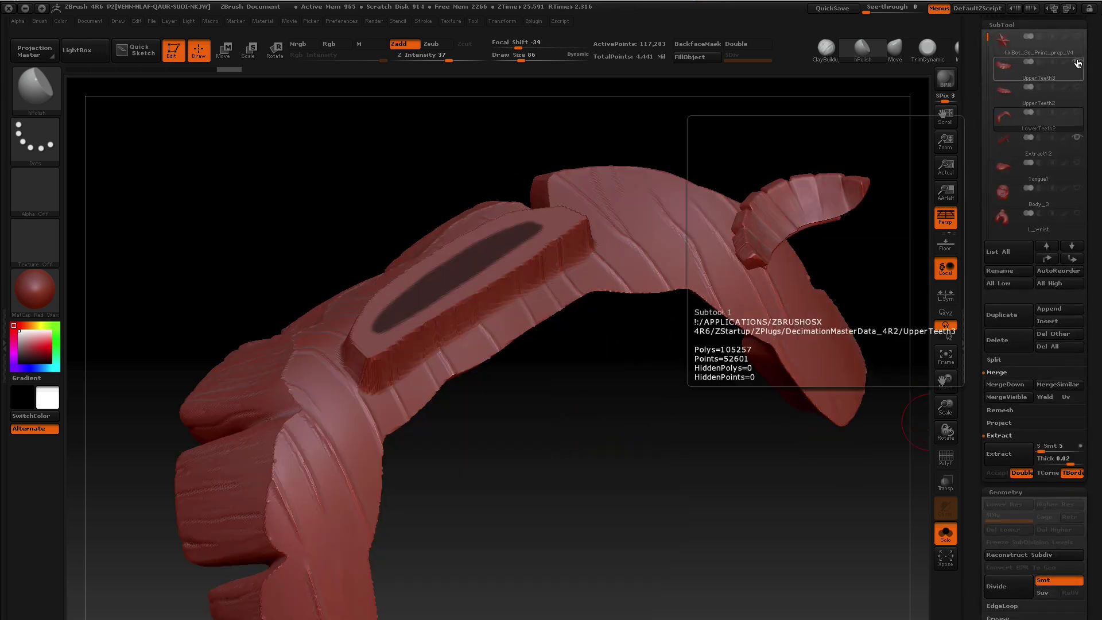
Hide the small stray piece of the extracted subtool and delete the hidden geometry, keeping the oval block
left_click(1007, 140)
mouse_move(651, 424)
left_mouse_down()
mouse_move(637, 435)
mouse_move(659, 442)
left_mouse_up()
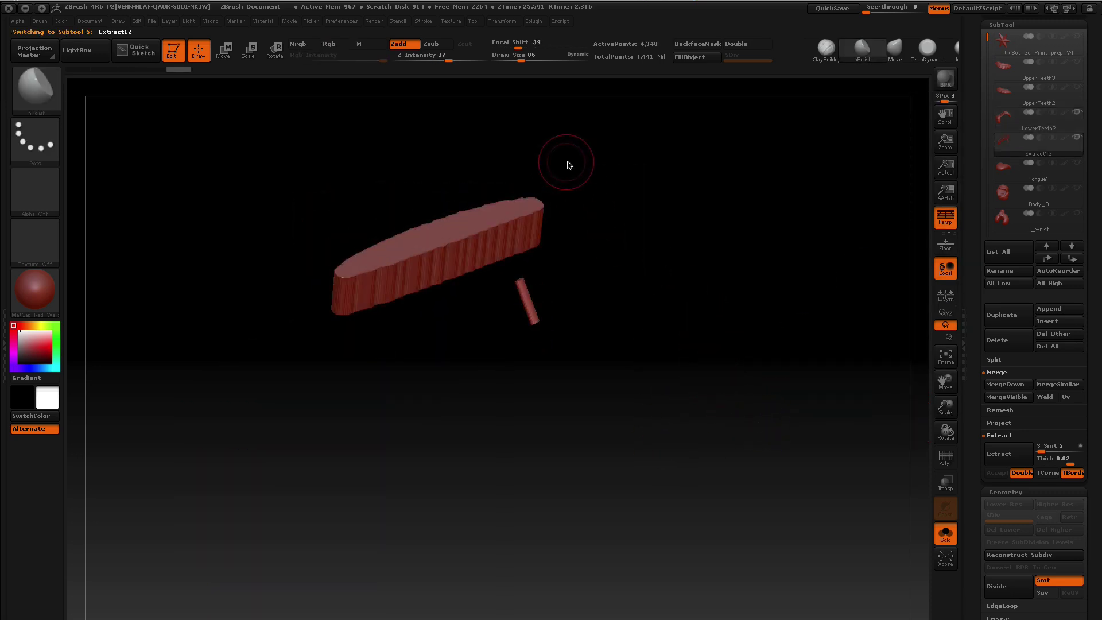
mouse_move(572, 156)
left_mouse_down("ctrl+shift")
mouse_move(278, 239)
mouse_move(387, 327)
mouse_move(573, 235)
mouse_move(573, 158)
left_mouse_up("ctrl+shift")
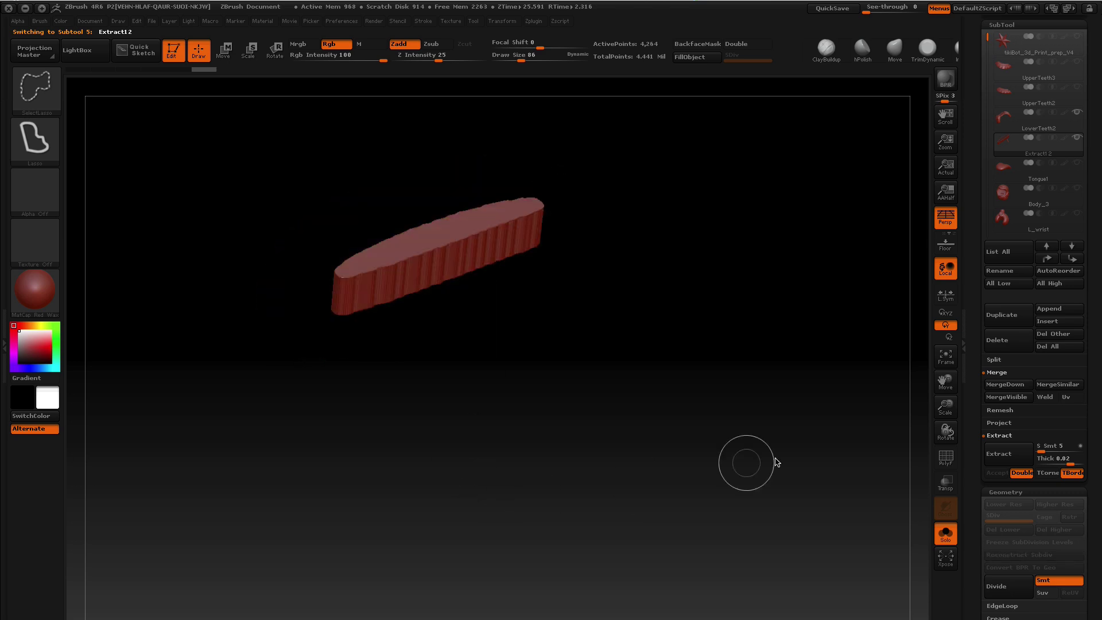
left_click_drag(1100, 433, 1095, 335)
left_click(1014, 454)
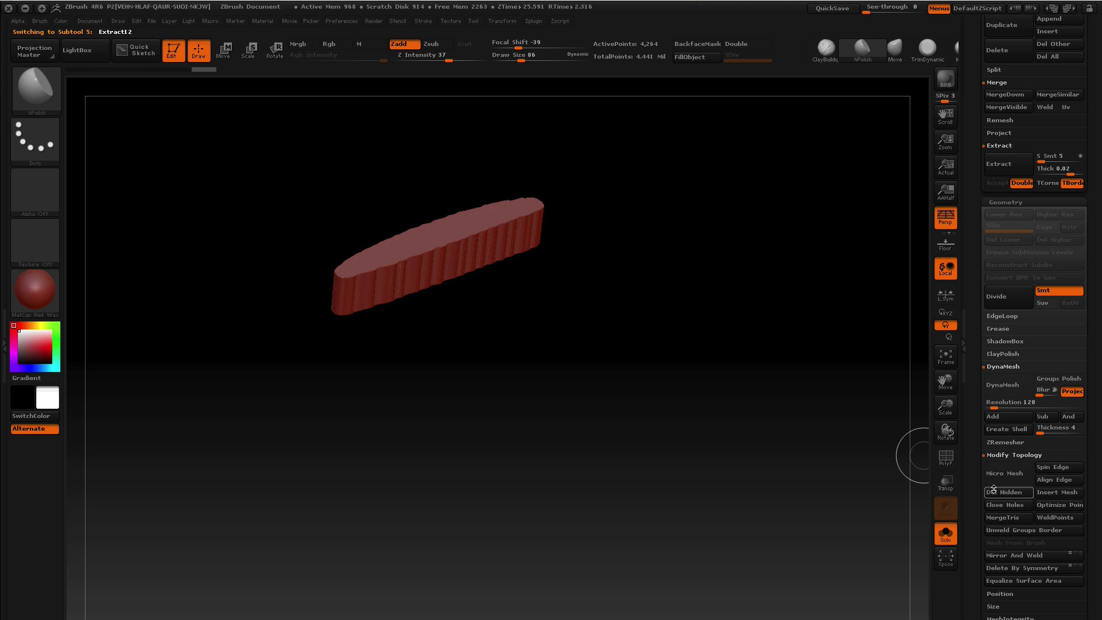
left_click(1006, 495)
Remesh the extracted oval block with ZRemesher at a target polygon count of 1
left_click_drag(1094, 323, 975, 420)
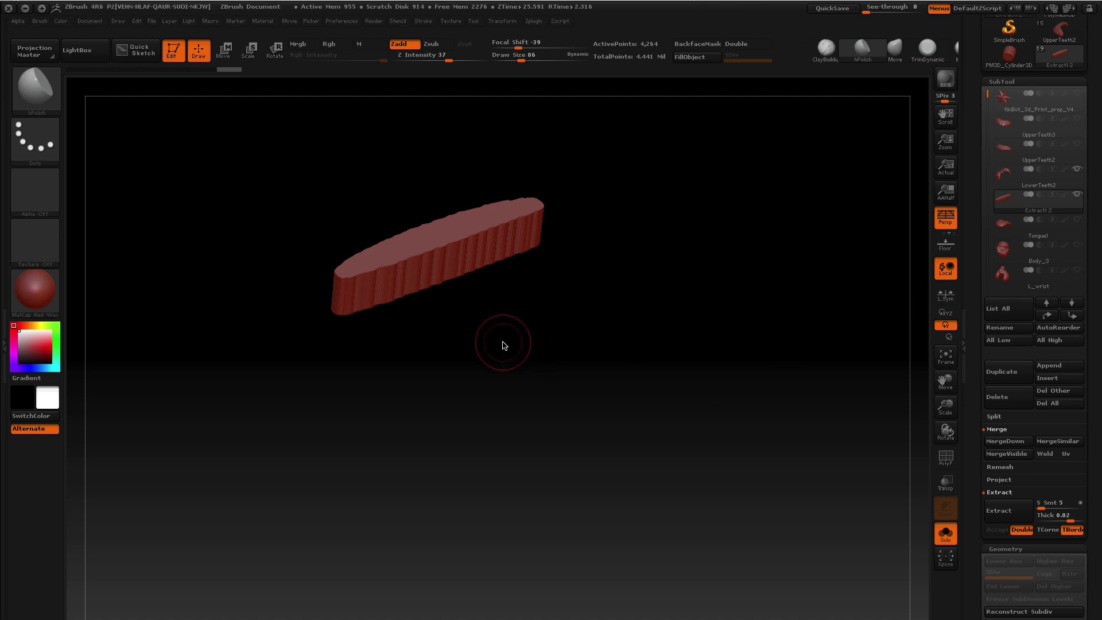
key("shift+f")
mouse_move(491, 317)
left_mouse_down()
mouse_move(492, 332)
mouse_move(481, 316)
left_mouse_up()
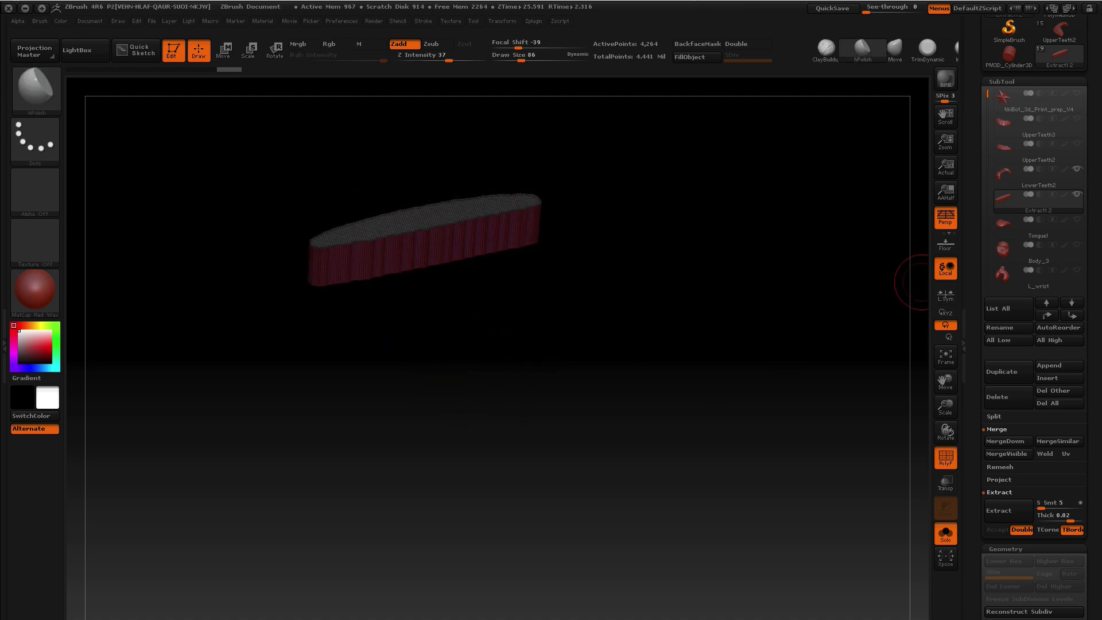
scroll(1045, 402, "down", 5)
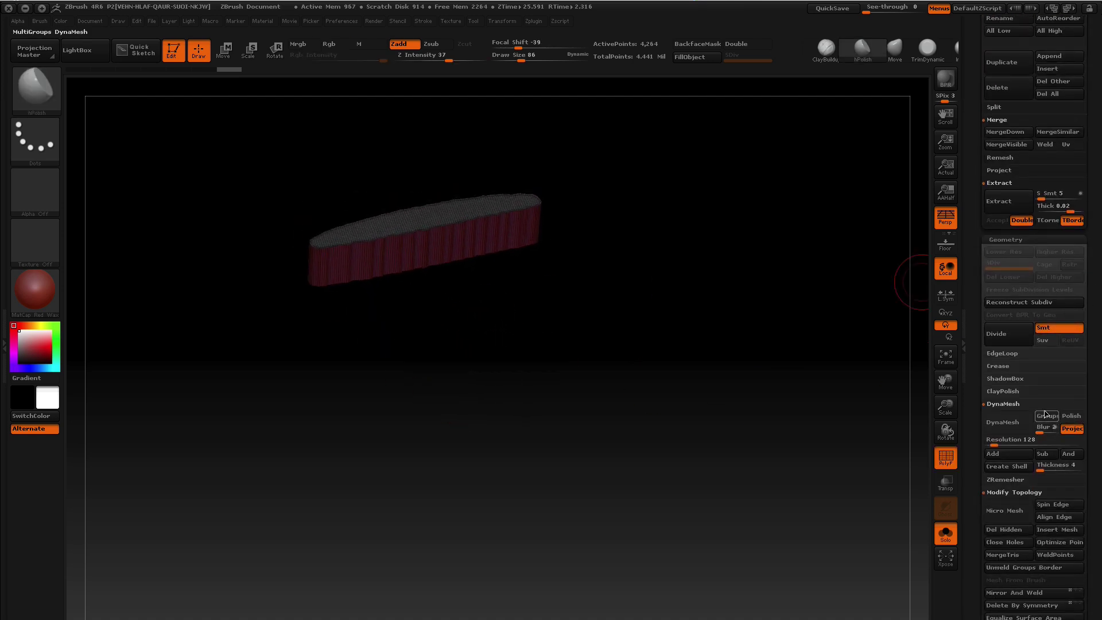
left_click(1008, 479)
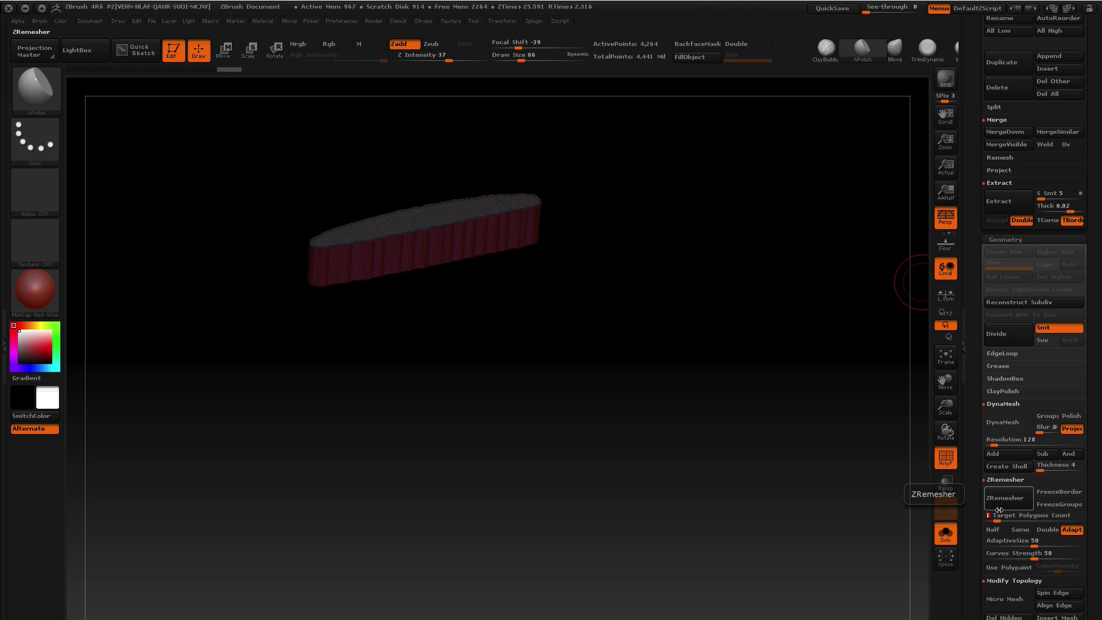
left_click(1015, 503)
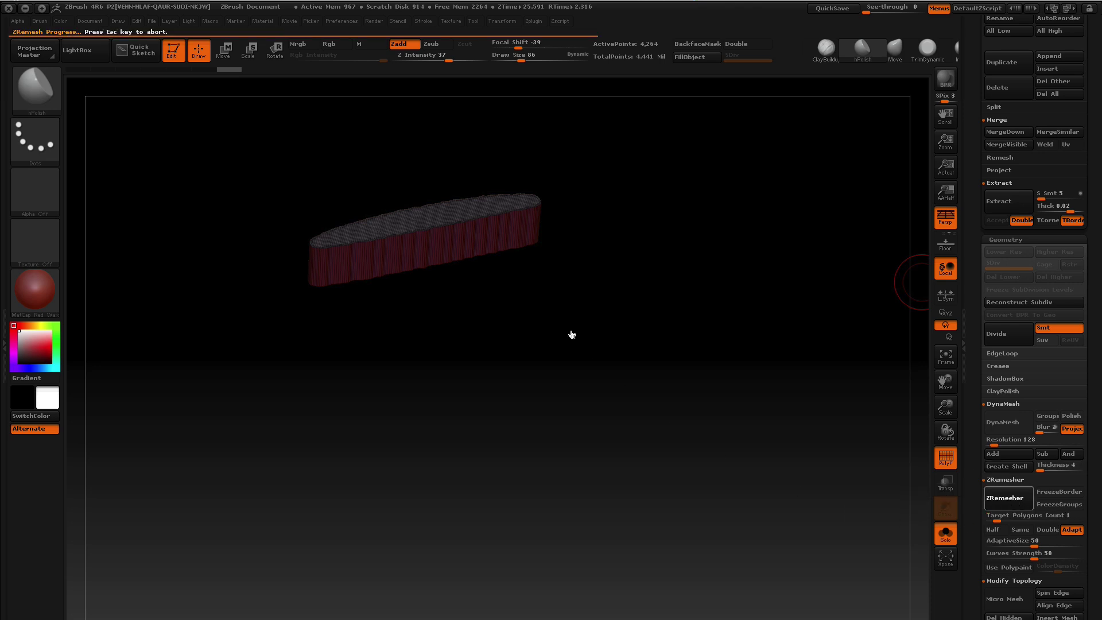
left_click_drag(571, 328, 593, 328)
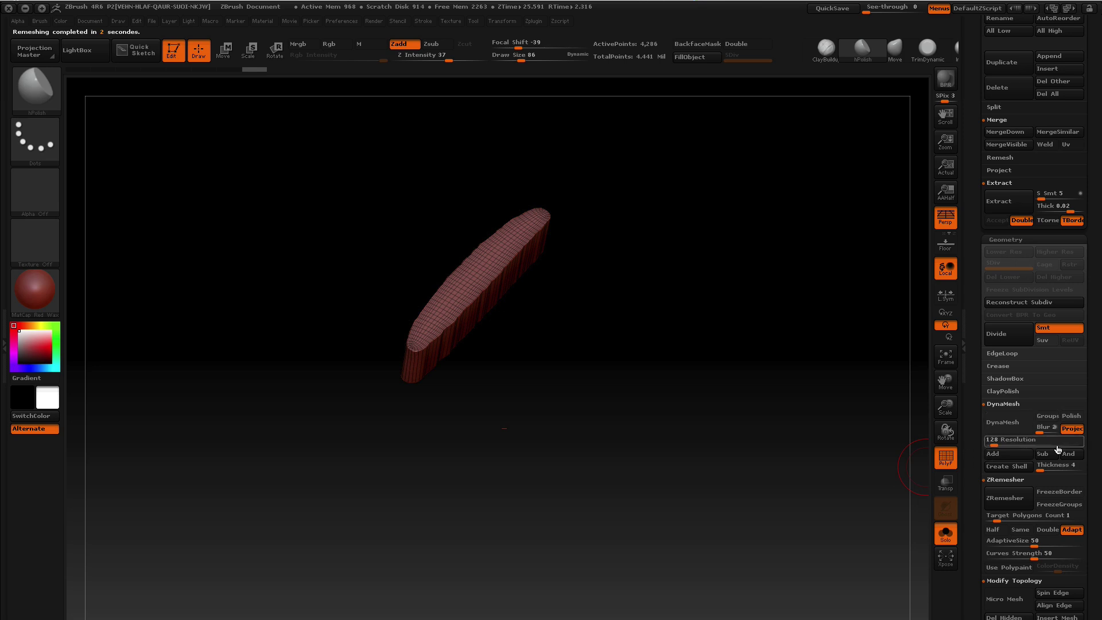
Turn off Solo to see the oval block in place on the lower teeth, and turn off PolyFrame
scroll(1060, 476, "up", 3)
left_click(945, 534)
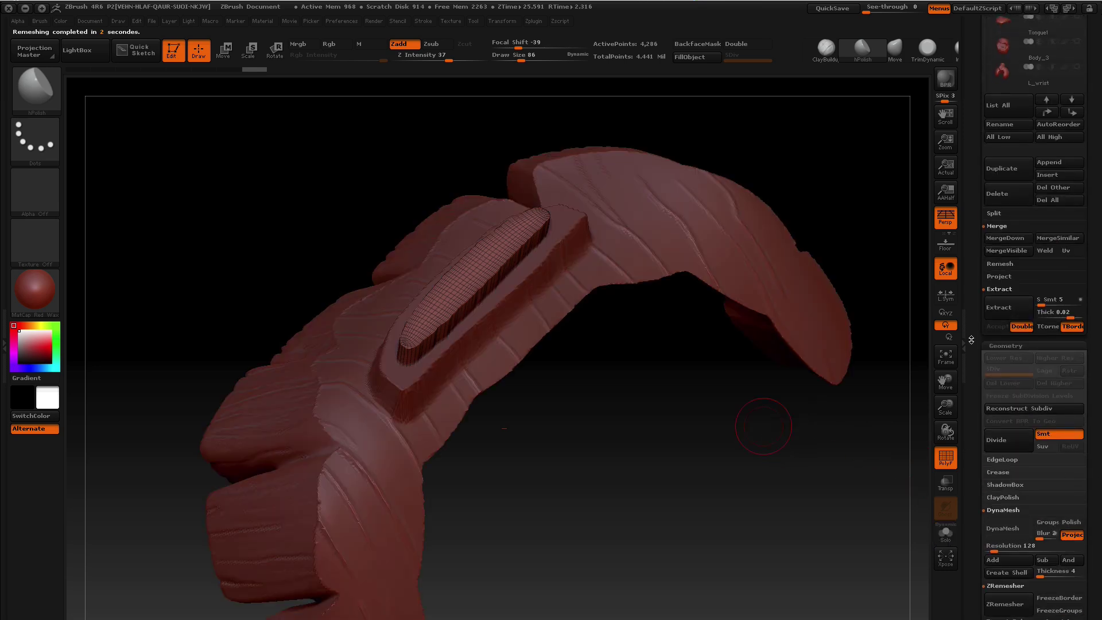
left_click_drag(629, 482, 645, 474)
key("shift+f")
left_click_drag(713, 430, 889, 344)
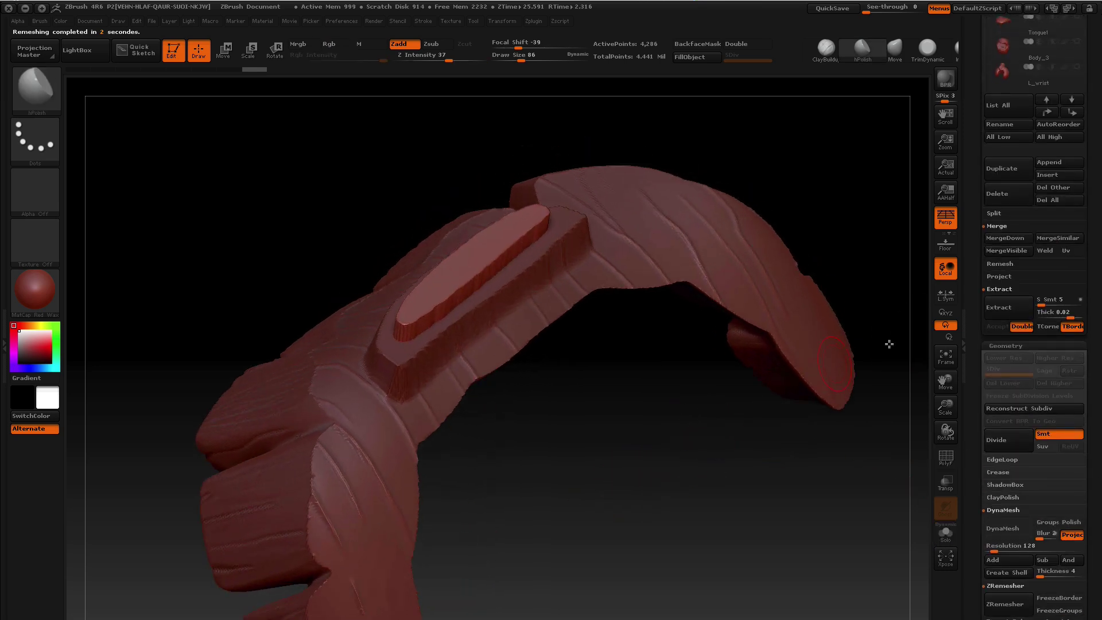
Set the extracted oval subtool to subtraction and merge it down into LowerTeeth2
scroll(1092, 236, "up", 9)
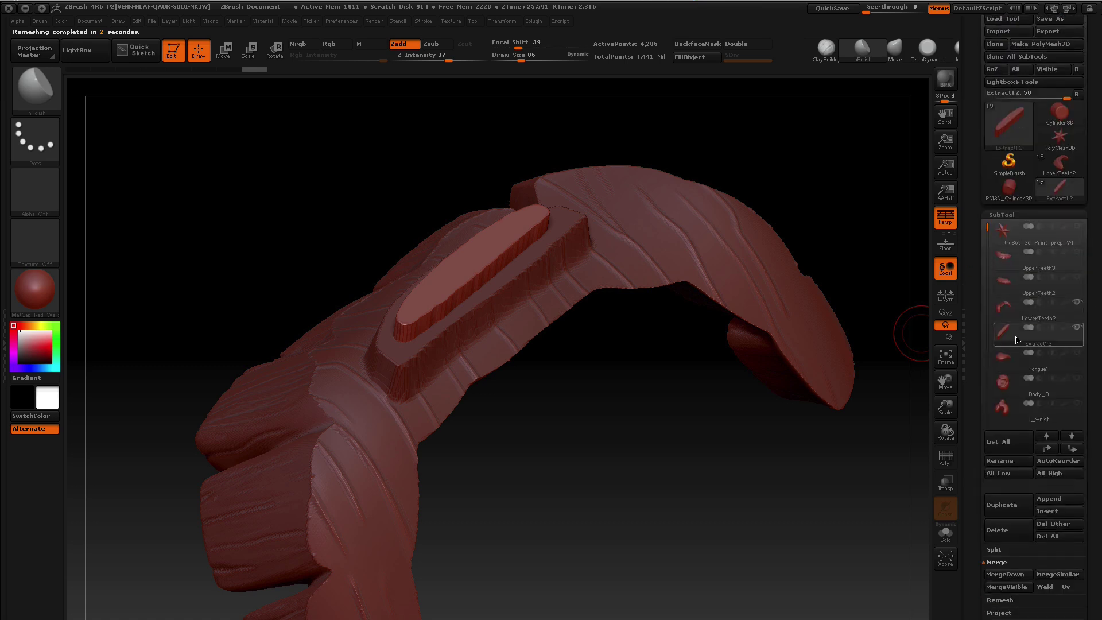
mouse_move(1027, 326)
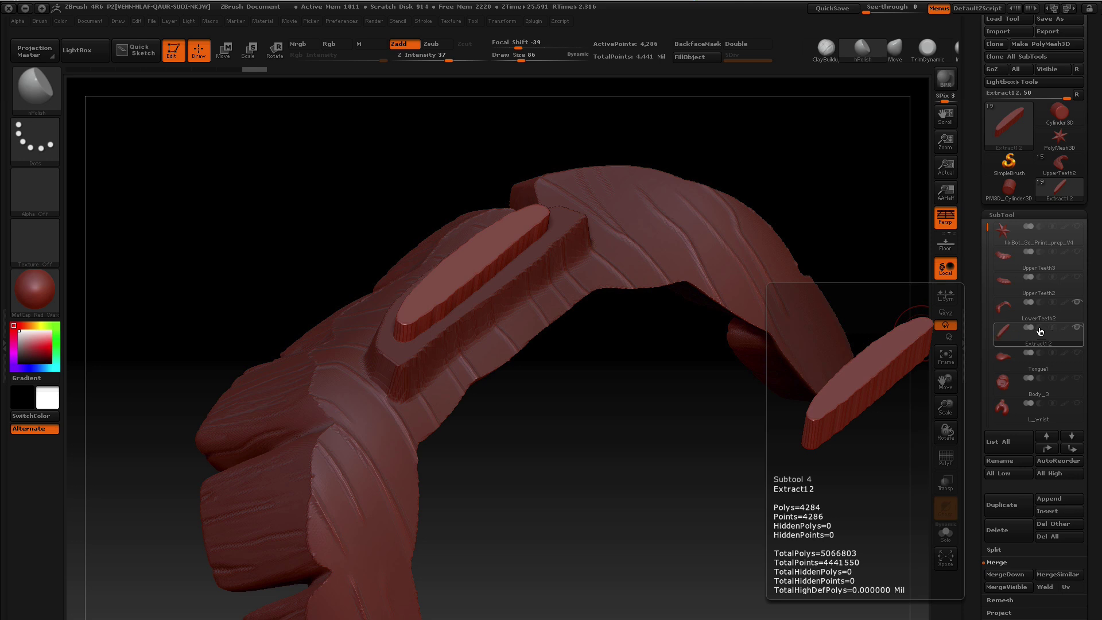
left_click(1007, 308)
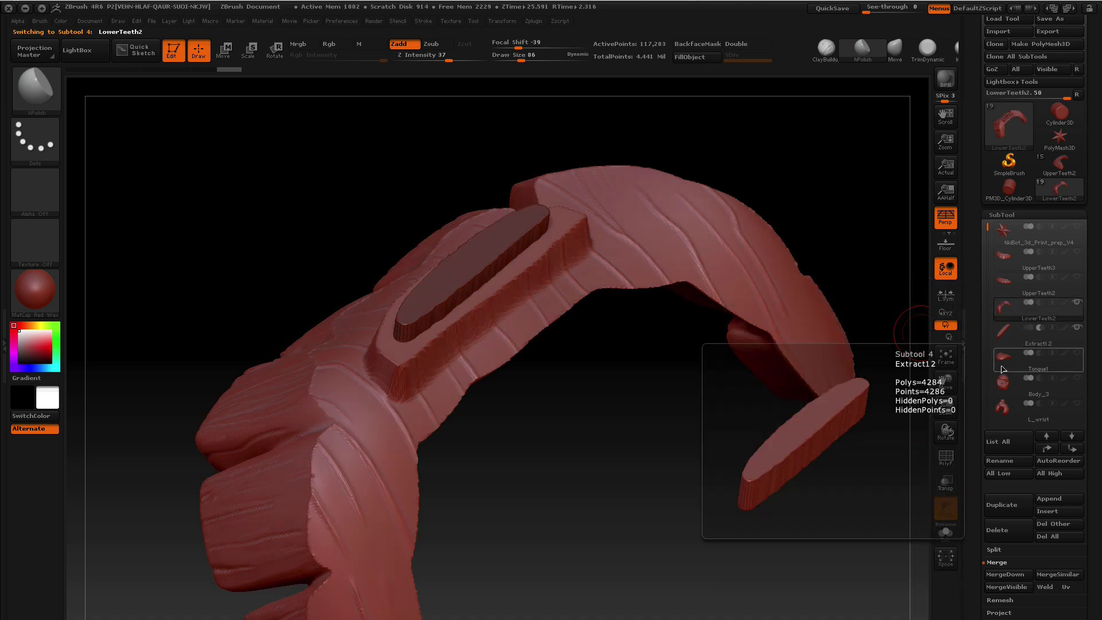
left_click(1013, 577)
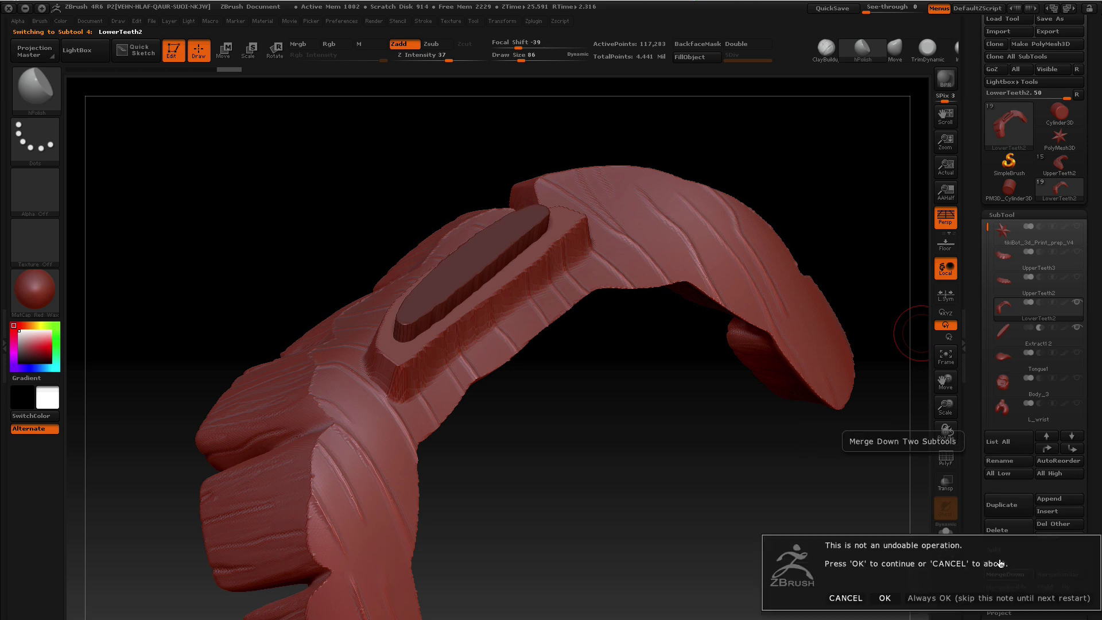
left_click(884, 598)
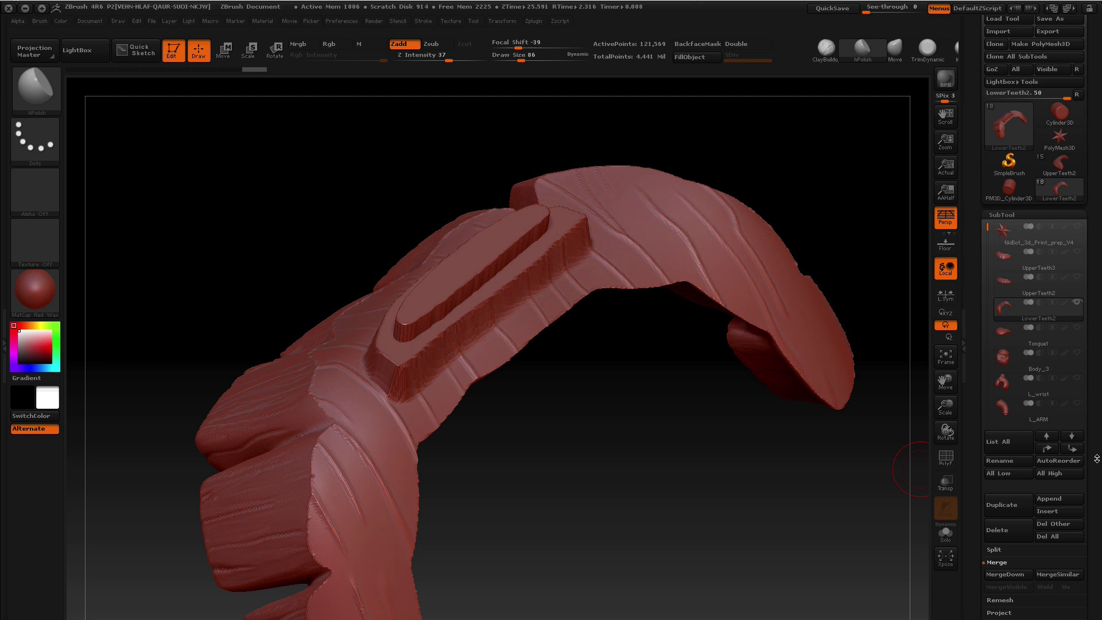
Set the DynaMesh resolution of the merged lower teeth to 200
left_click_drag(1096, 458, 1085, 292)
type("200")
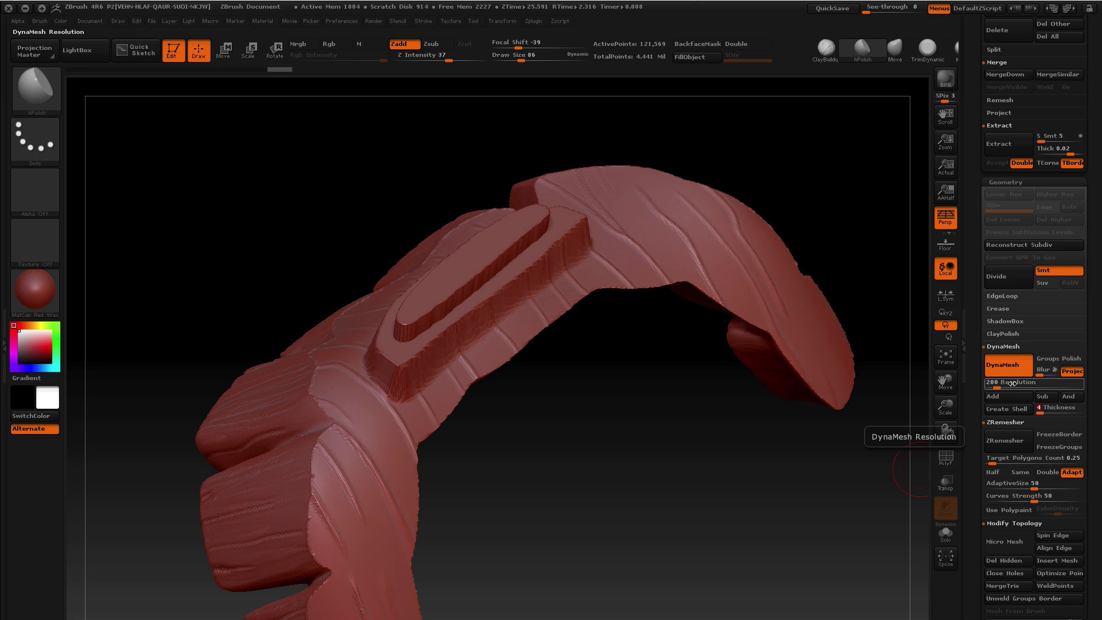
key("Return")
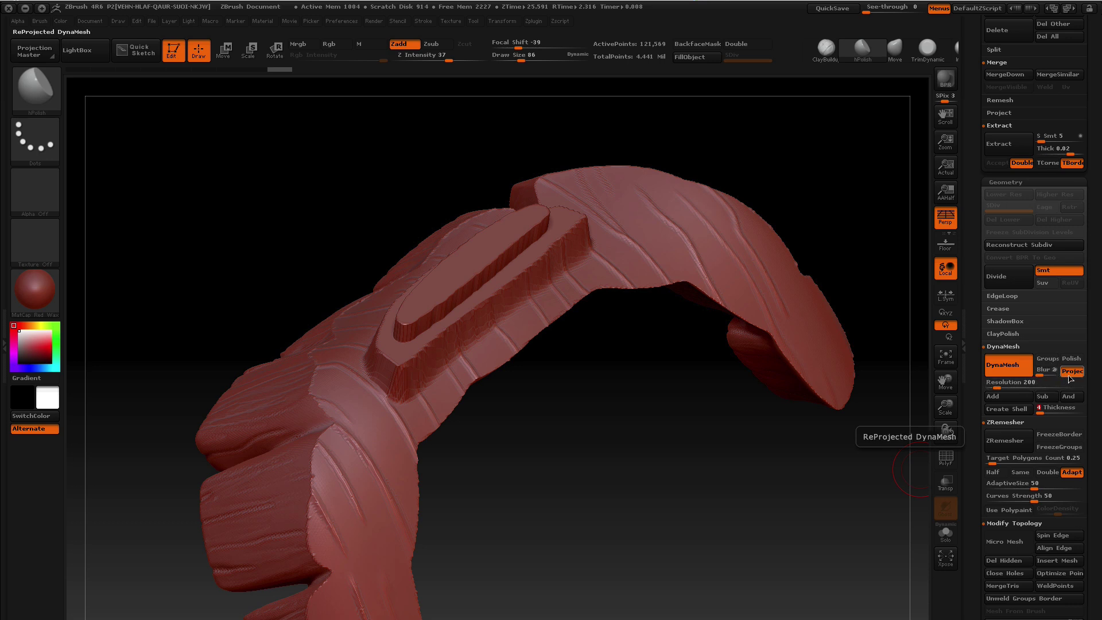
Clear the mask on the lower teeth and create a DynaMesh shell with thickness 4
left_click(1014, 410)
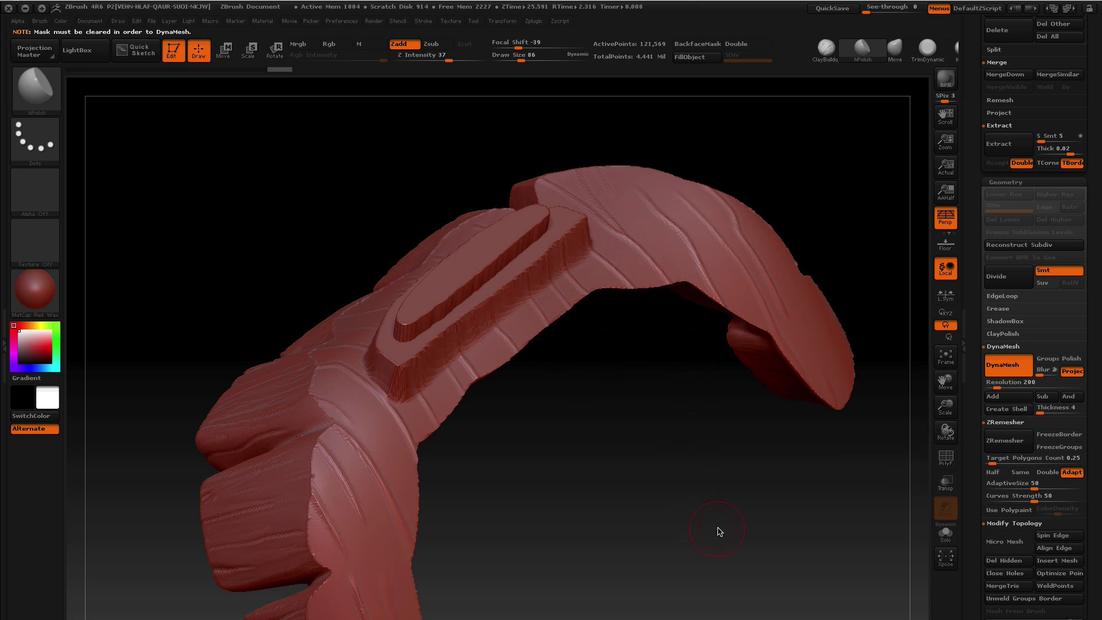
left_click(598, 426, "ctrl")
left_click_drag(592, 409, 727, 479, "ctrl")
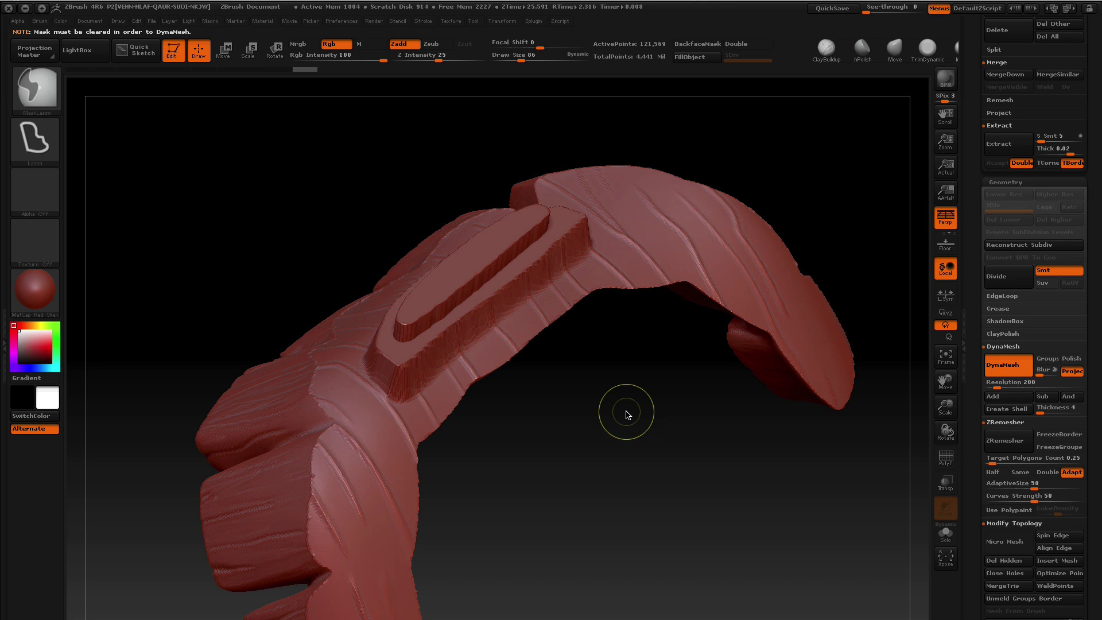
left_click(1008, 411)
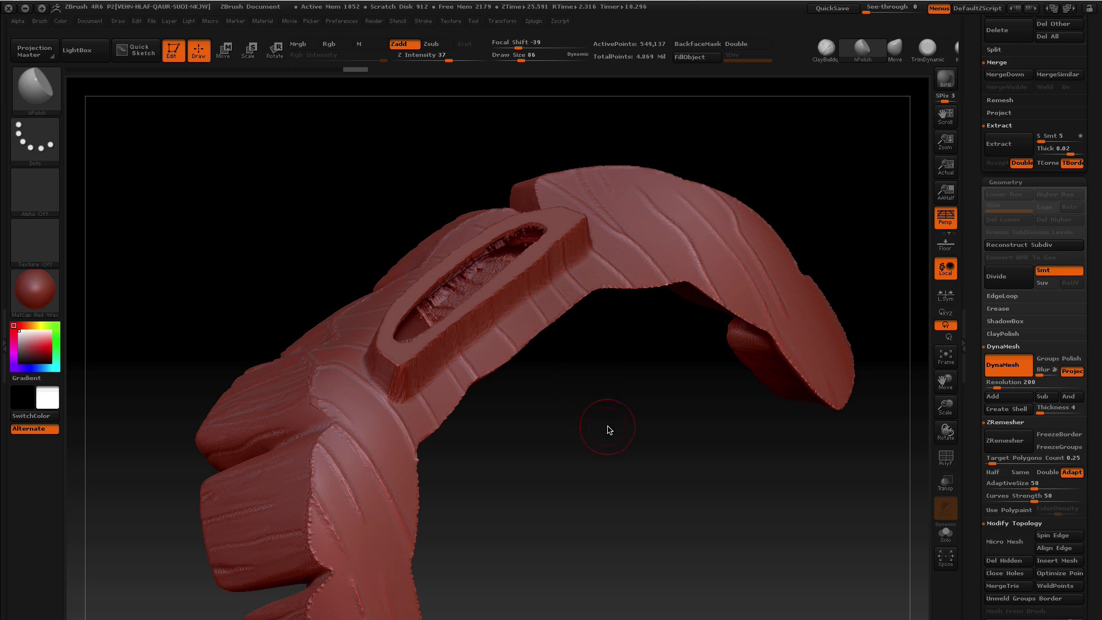
Hide part of the lower teeth and turn on double-sided display to inspect the hollow interior, and unhide the whole mesh
left_click_drag(609, 430, 595, 394)
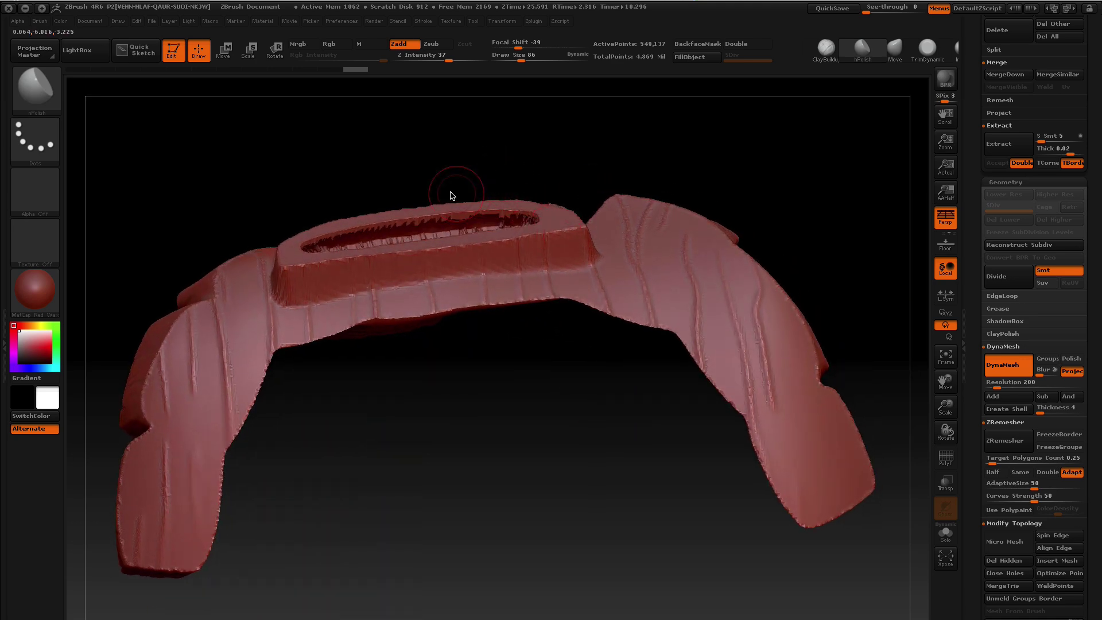
mouse_move(379, 150)
left_mouse_down("ctrl+shift")
mouse_move(275, 148)
mouse_move(74, 373)
mouse_move(367, 614)
left_mouse_up("ctrl+shift")
left_click_drag(633, 358, 540, 346)
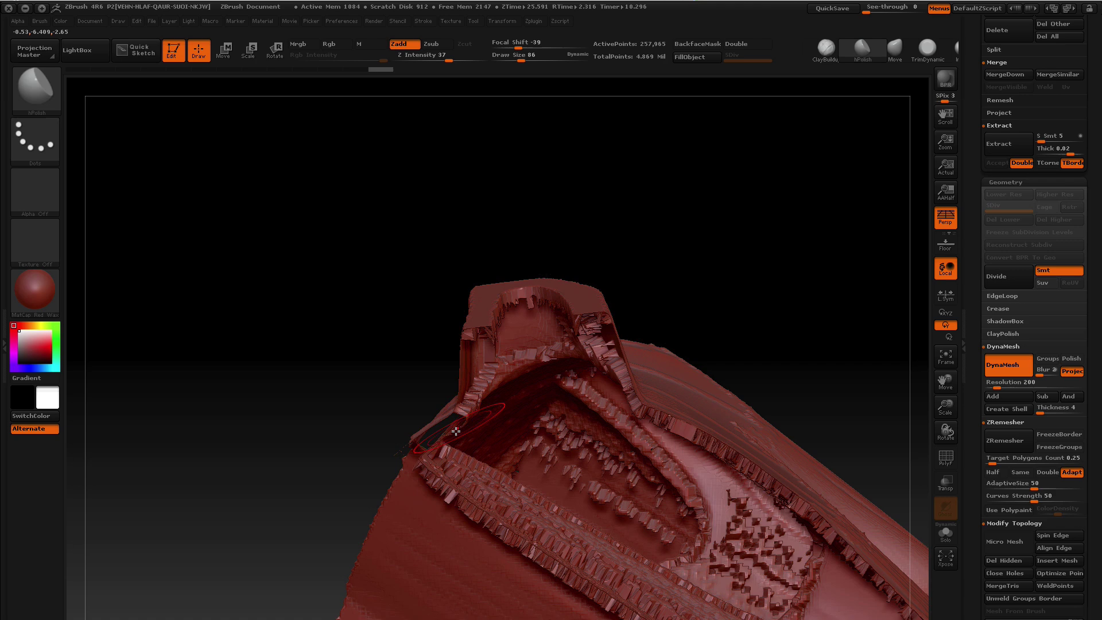
left_click(747, 44)
left_click_drag(755, 197, 711, 202)
left_click(698, 178, "ctrl+shift")
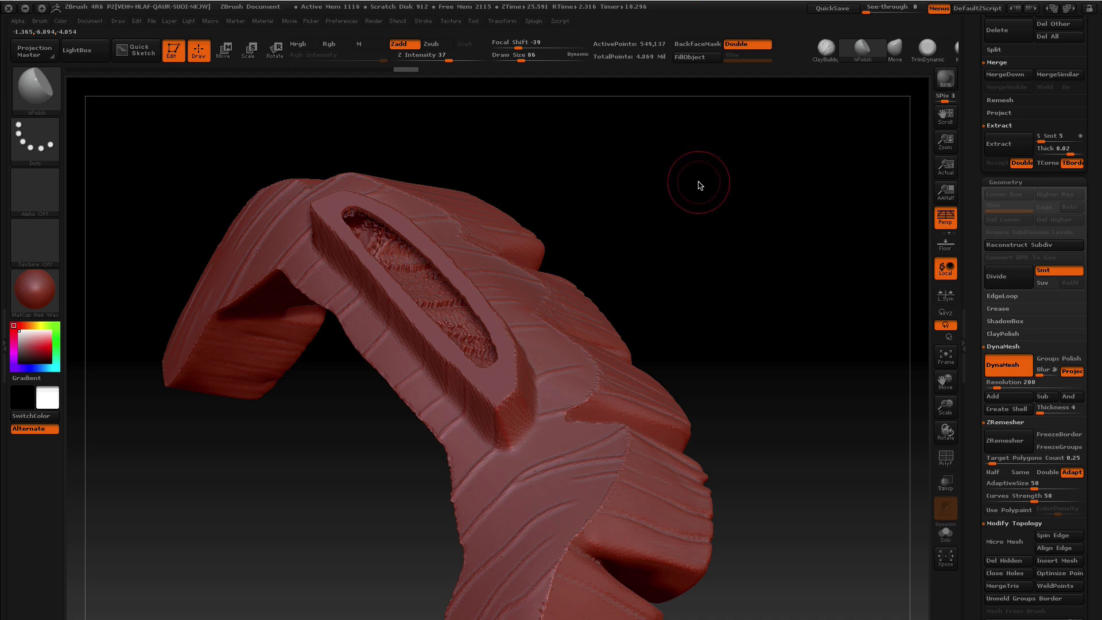
Undo the shell, turn off the DynaMesh Project option, and create the shell again
left_click(698, 186, "ctrl+shift")
left_click(697, 185, "ctrl+shift")
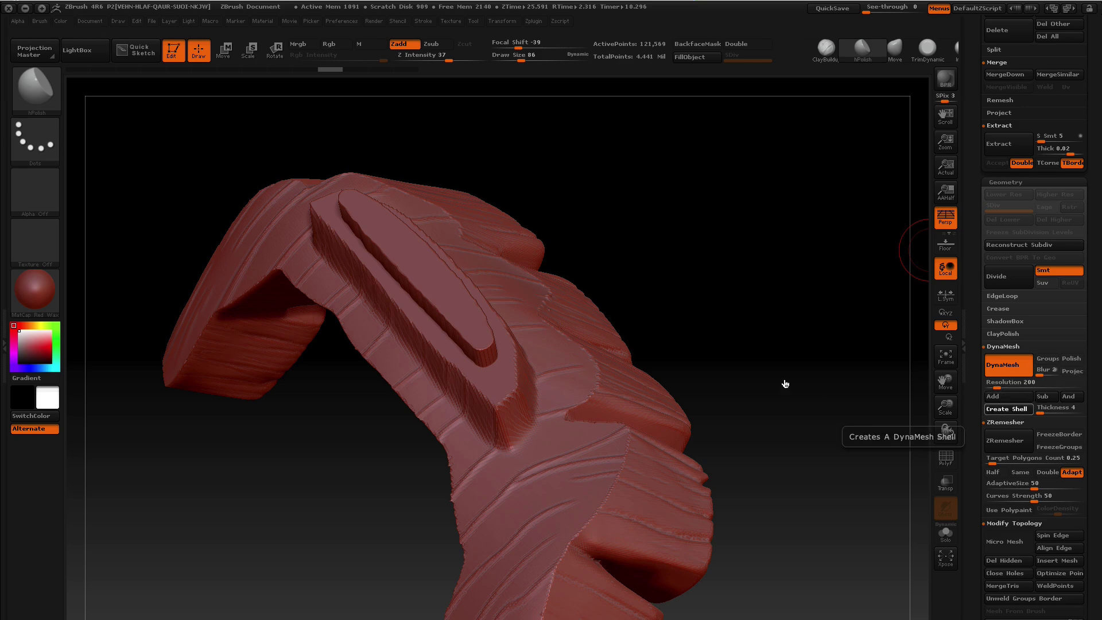
left_click(671, 309, "ctrl+shift")
Hide one end of the lower teeth and show double-sided faces to examine the interior surface of the unprojected shell
mouse_move(670, 309)
left_mouse_down()
mouse_move(671, 253)
mouse_move(711, 266)
mouse_move(724, 241)
mouse_move(619, 246)
mouse_move(689, 147)
left_mouse_up()
mouse_move(466, 182)
left_mouse_down("ctrl+shift")
mouse_move(117, 297)
mouse_move(484, 508)
left_mouse_up("ctrl+shift")
mouse_move(603, 235)
left_mouse_down()
mouse_move(576, 199)
mouse_move(585, 177)
mouse_move(649, 132)
left_mouse_up()
left_click(745, 44)
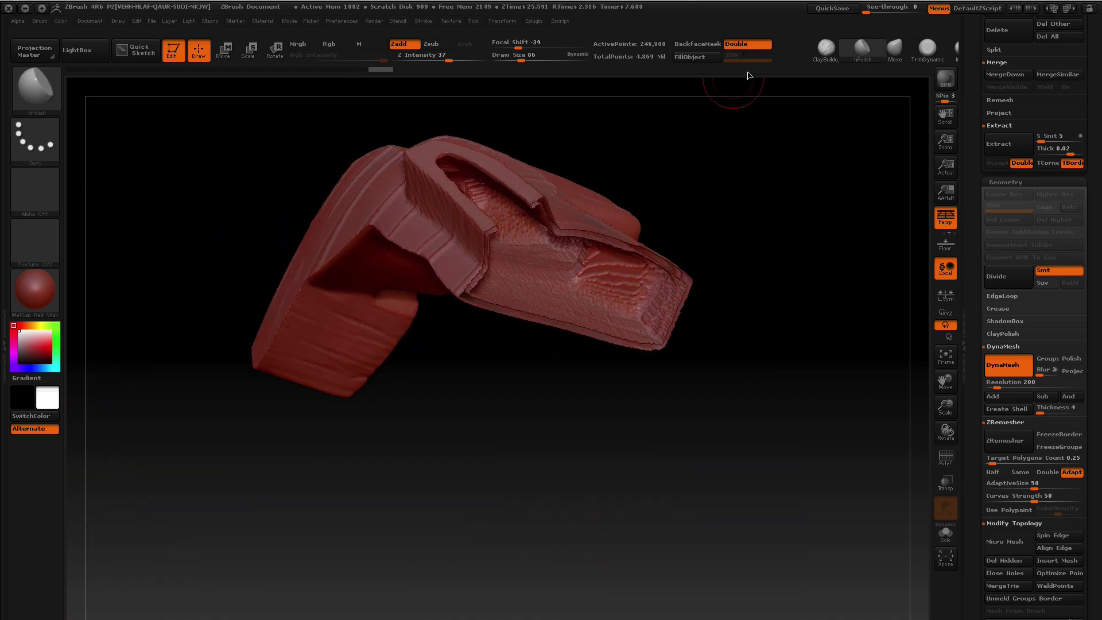
mouse_move(784, 185)
left_mouse_down("alt")
mouse_move(758, 275)
mouse_move(795, 236)
mouse_move(780, 204)
mouse_move(793, 176)
left_mouse_up("alt")
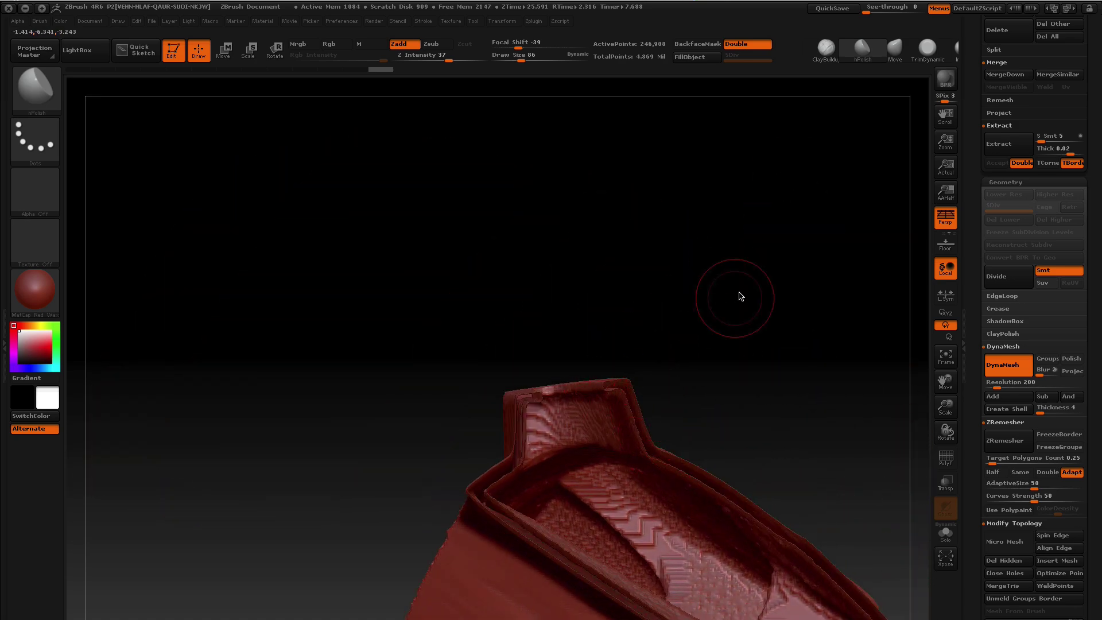
mouse_move(740, 296)
left_mouse_down()
mouse_move(759, 303)
mouse_move(752, 287)
left_mouse_up()
mouse_move(674, 215)
left_mouse_down()
mouse_move(727, 275)
mouse_move(639, 256)
mouse_move(536, 212)
mouse_move(485, 170)
mouse_move(708, 198)
mouse_move(653, 214)
left_mouse_up()
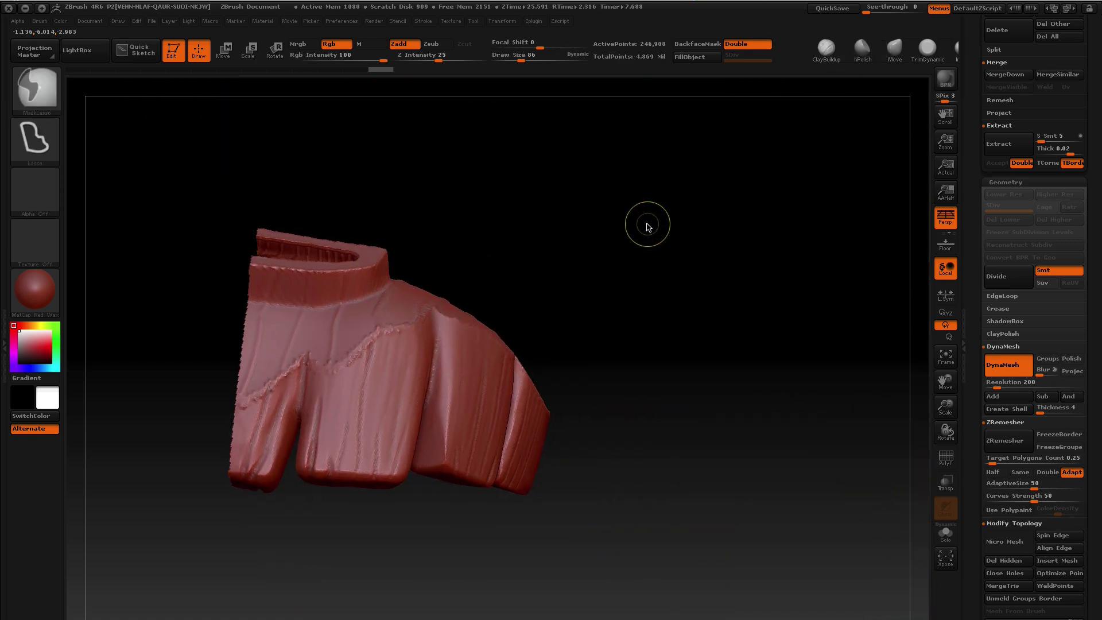
Undo the unprojected shell and recreate it with the DynaMesh Polish option turned on
key("ctrl+z")
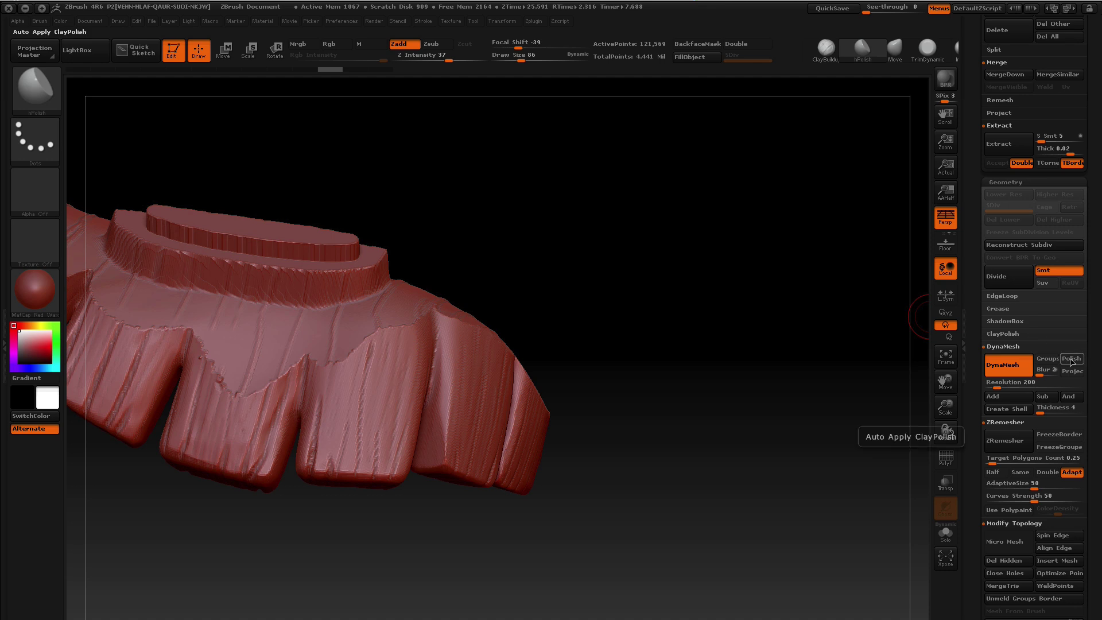
left_click(1071, 360)
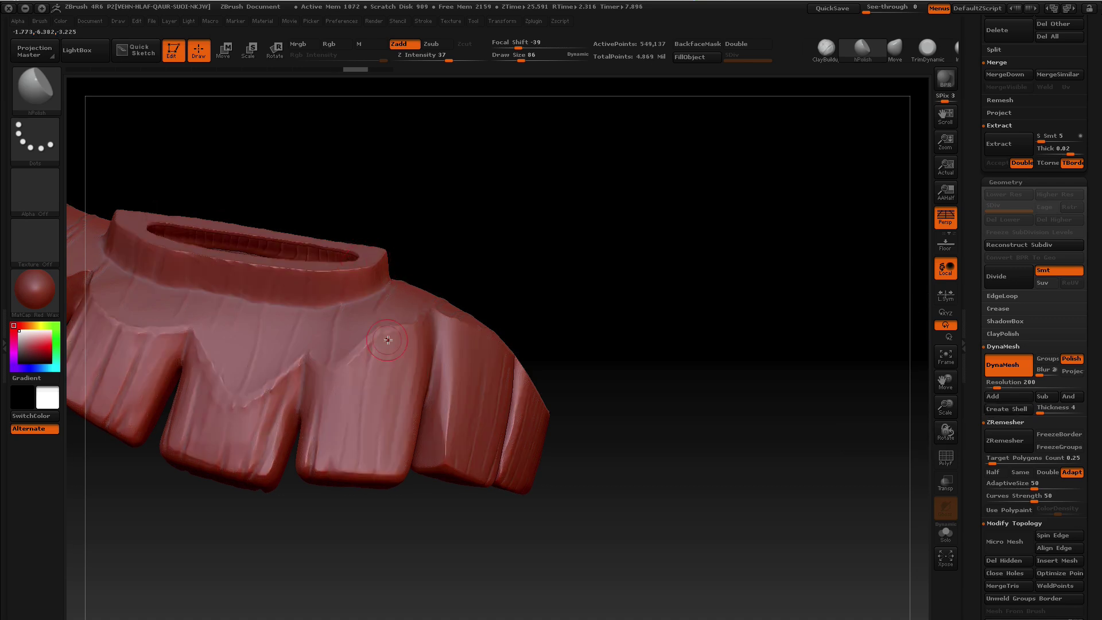
mouse_move(571, 233)
left_mouse_down()
mouse_move(718, 251)
mouse_move(679, 204)
mouse_move(706, 256)
mouse_move(699, 219)
mouse_move(741, 239)
mouse_move(751, 197)
left_mouse_up()
Hide part of the polished lower teeth to check the shell's inside with double-sided display, and unhide the whole mesh
key("ctrl+shift")
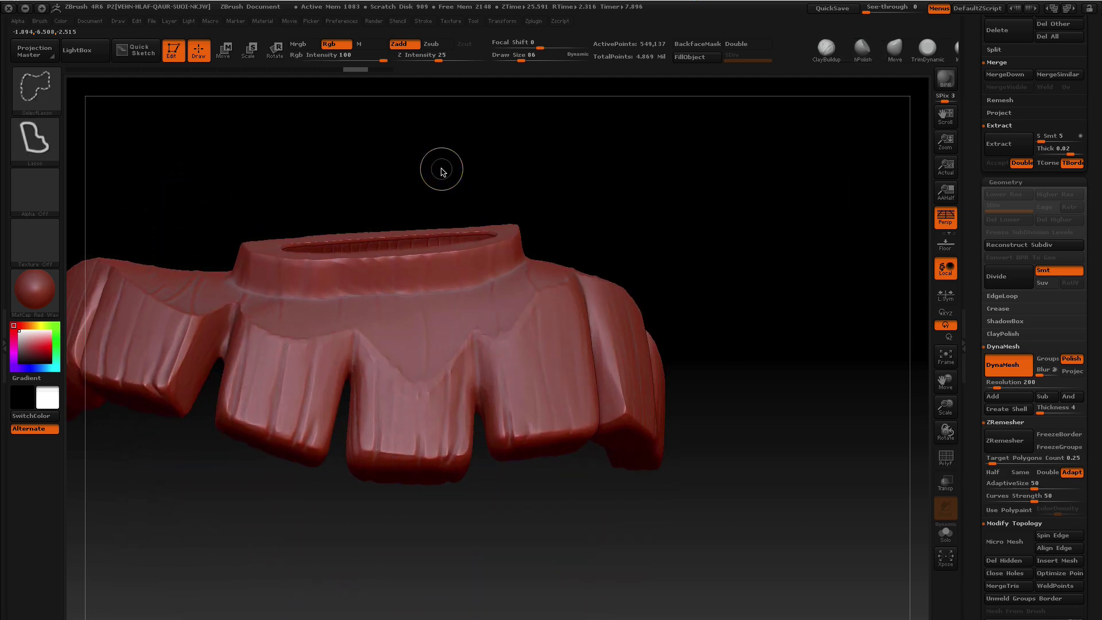
mouse_move(429, 166)
left_mouse_down("ctrl+shift")
mouse_move(533, 617)
mouse_move(718, 155)
mouse_move(694, 160)
mouse_move(706, 264)
mouse_move(792, 185)
mouse_move(753, 214)
mouse_move(651, 208)
mouse_move(733, 209)
left_mouse_up("ctrl+shift")
left_click(723, 46)
left_click(782, 241, "ctrl+shift")
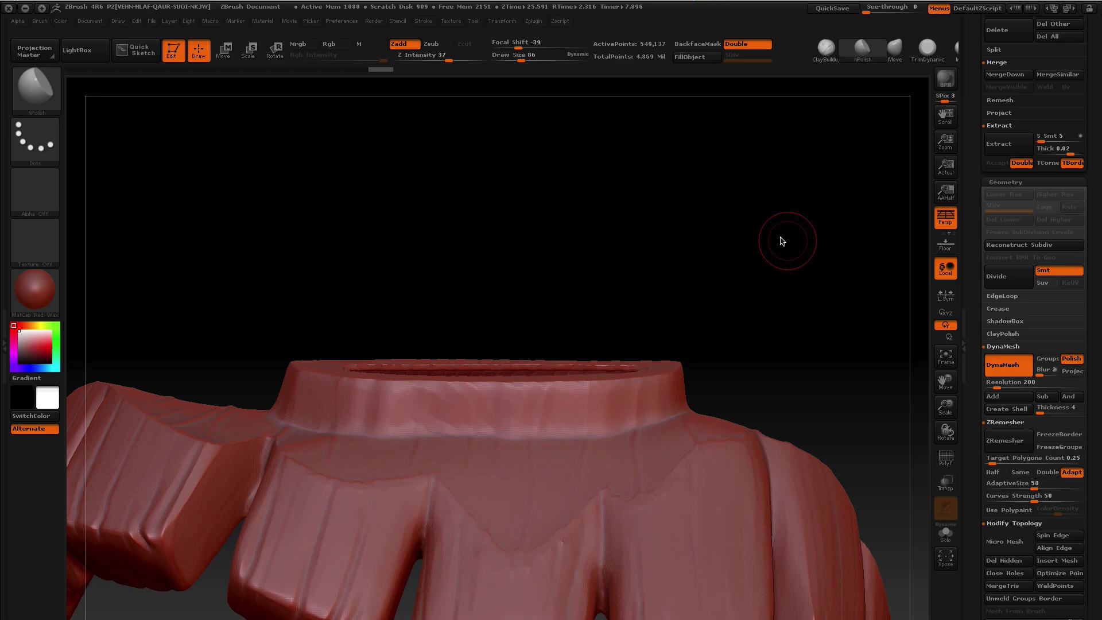
left_click_drag(782, 241, 832, 211)
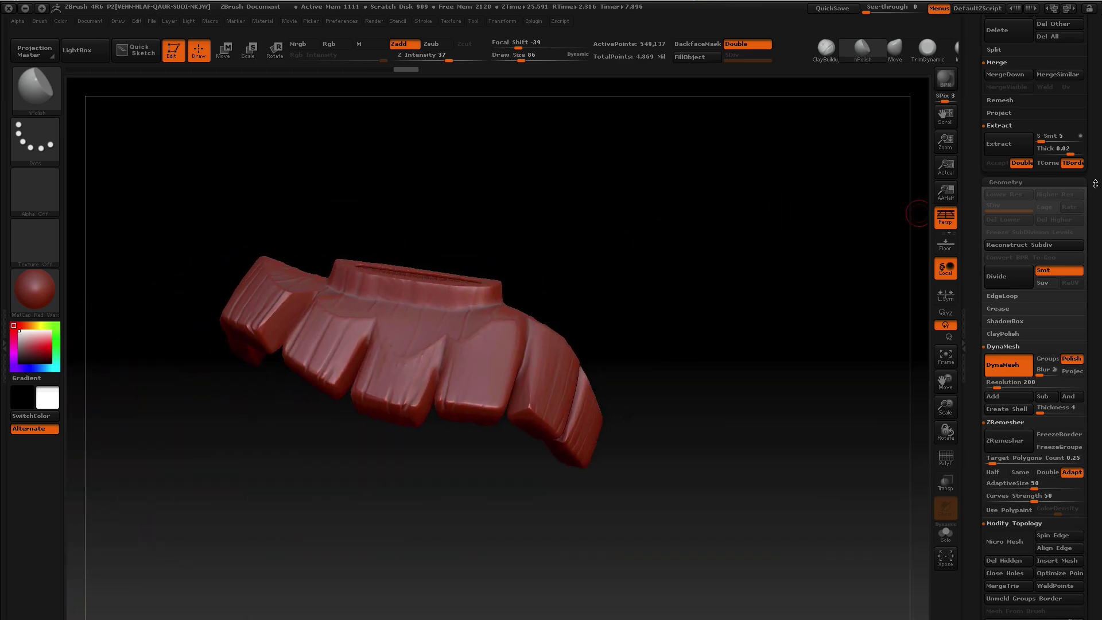
Open Decimation Master in place of 3D Print Exporter and pre-process the current lower teeth subtool
scroll(1095, 184, "up", 15)
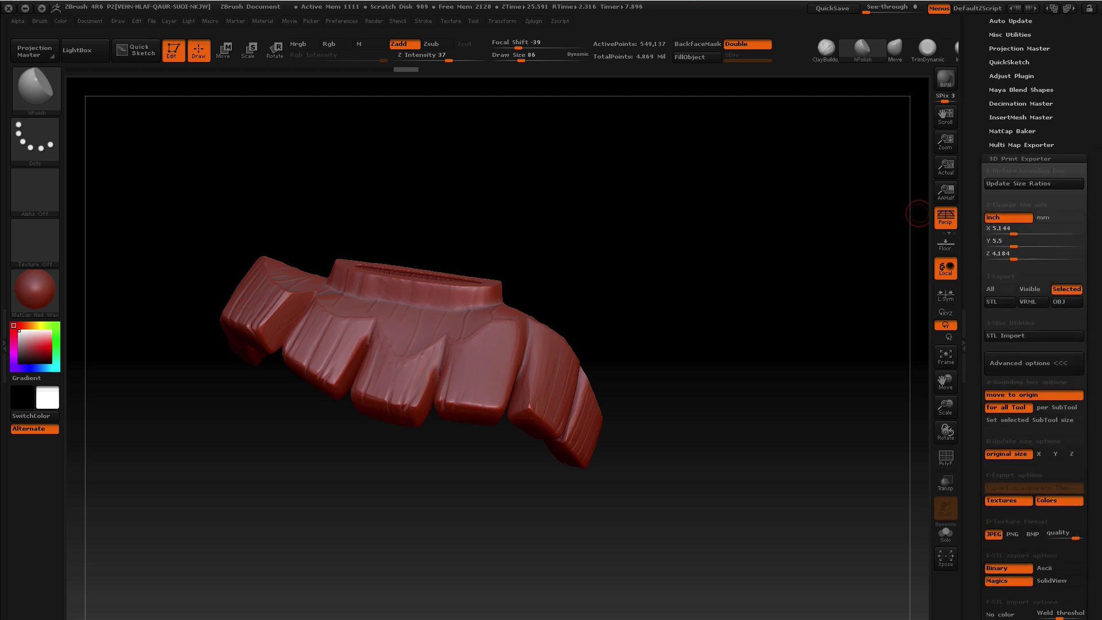
scroll(1006, 172, "up", 1)
left_click(1011, 191, "shift")
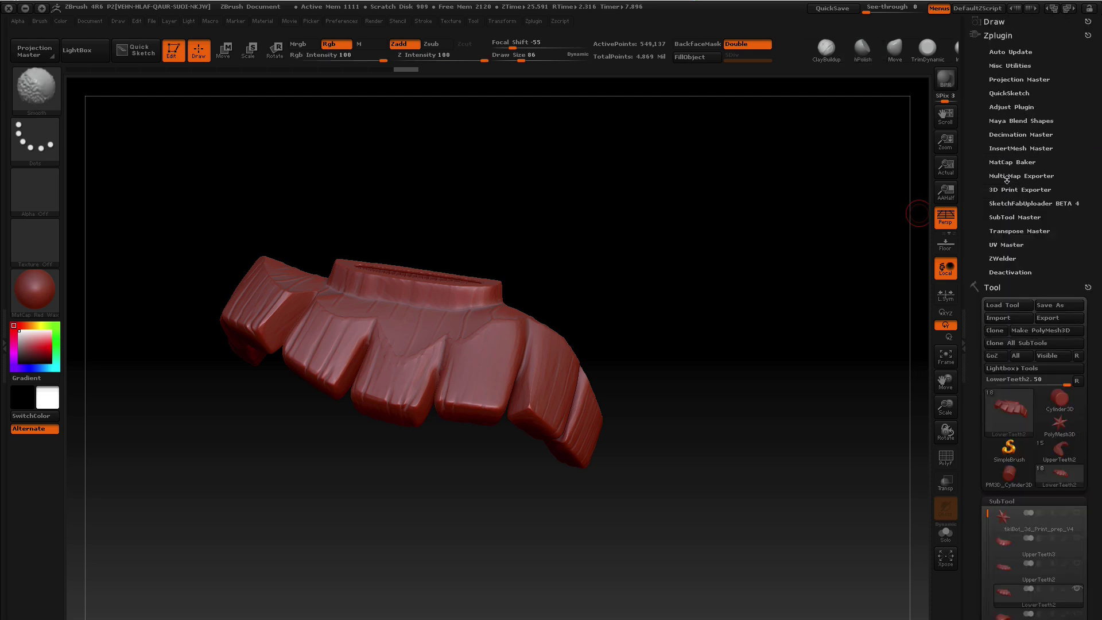
left_click(1005, 134, "shift")
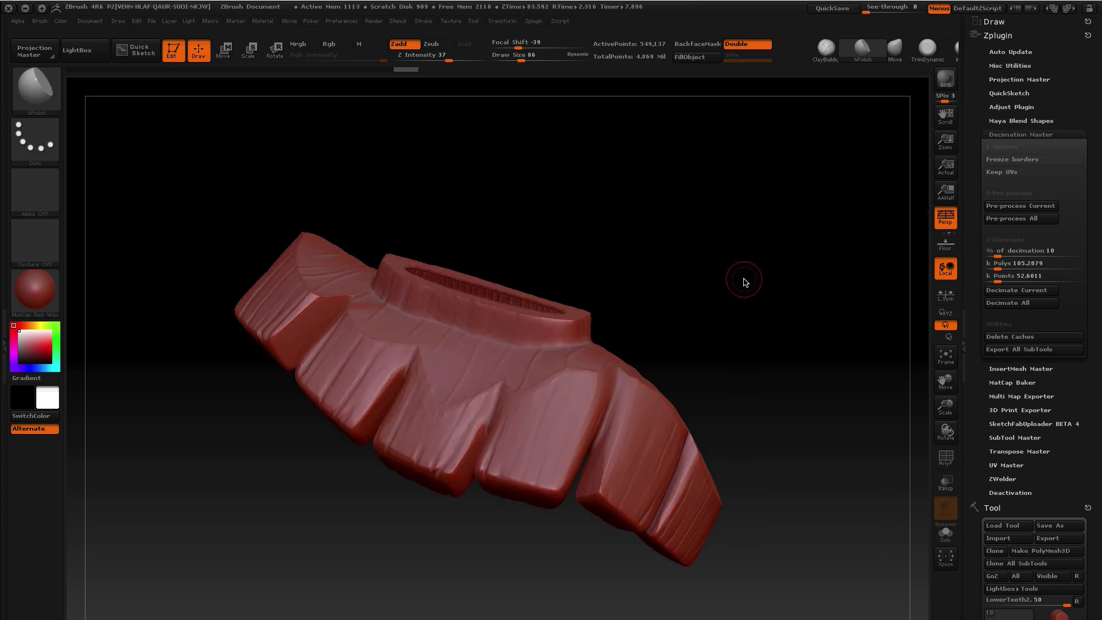
Show PolyFrame, assign the whole lower teeth to a single polygroup, and decimate the current subtool at 10 percent
key("shift+f")
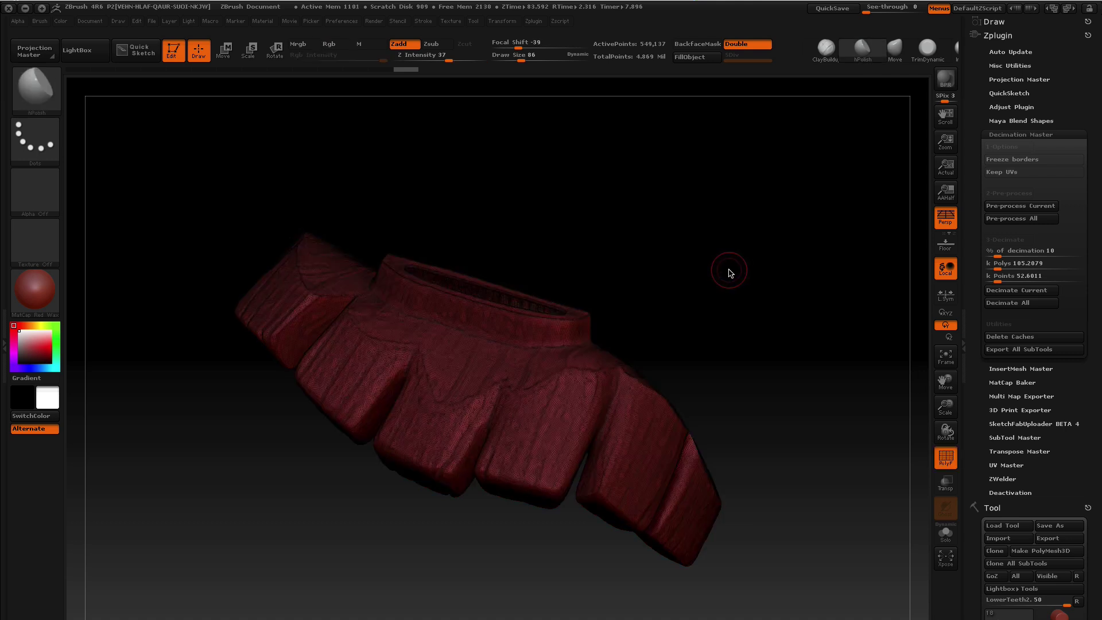
left_click_drag(730, 273, 733, 320)
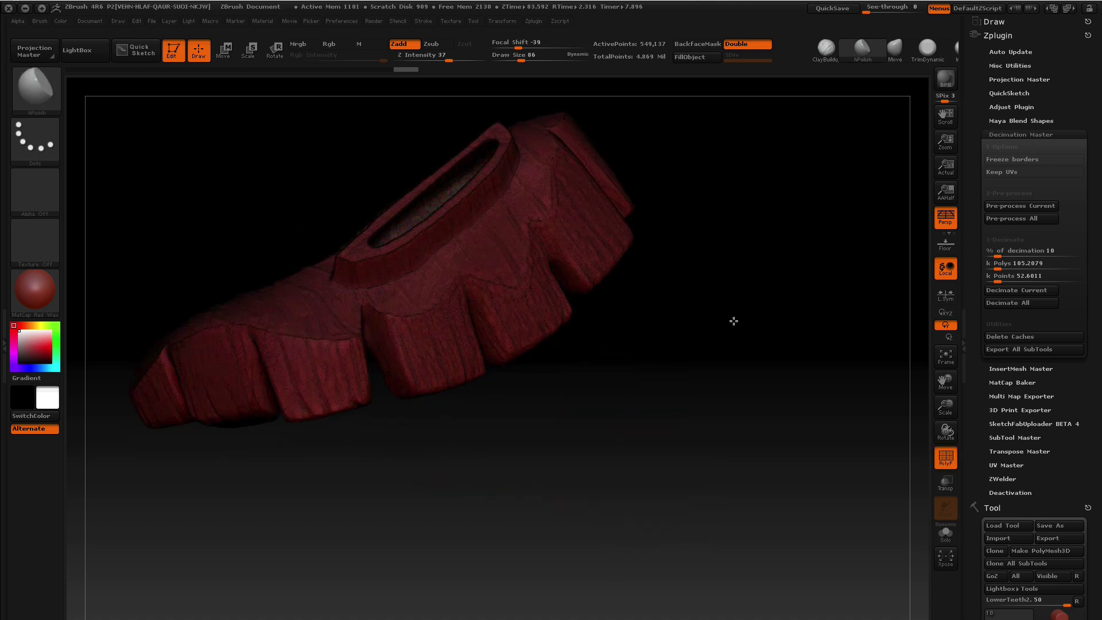
left_click_drag(770, 275, 793, 334)
mouse_move(755, 195)
left_mouse_down("alt")
mouse_move(869, 205)
mouse_move(833, 205)
left_mouse_up("alt")
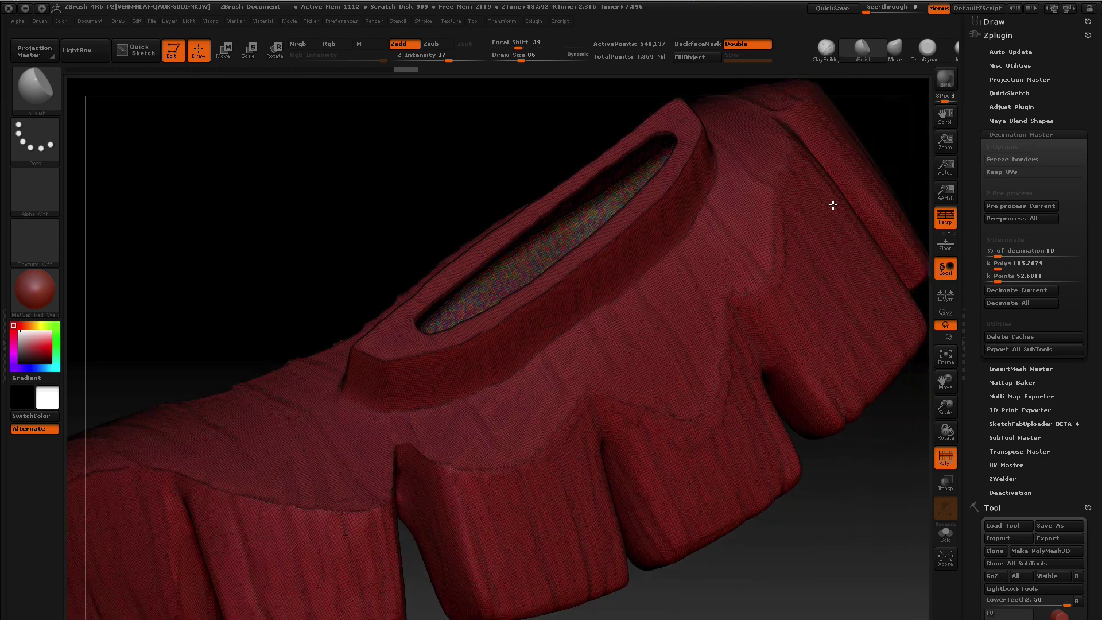
key("ctrl+w")
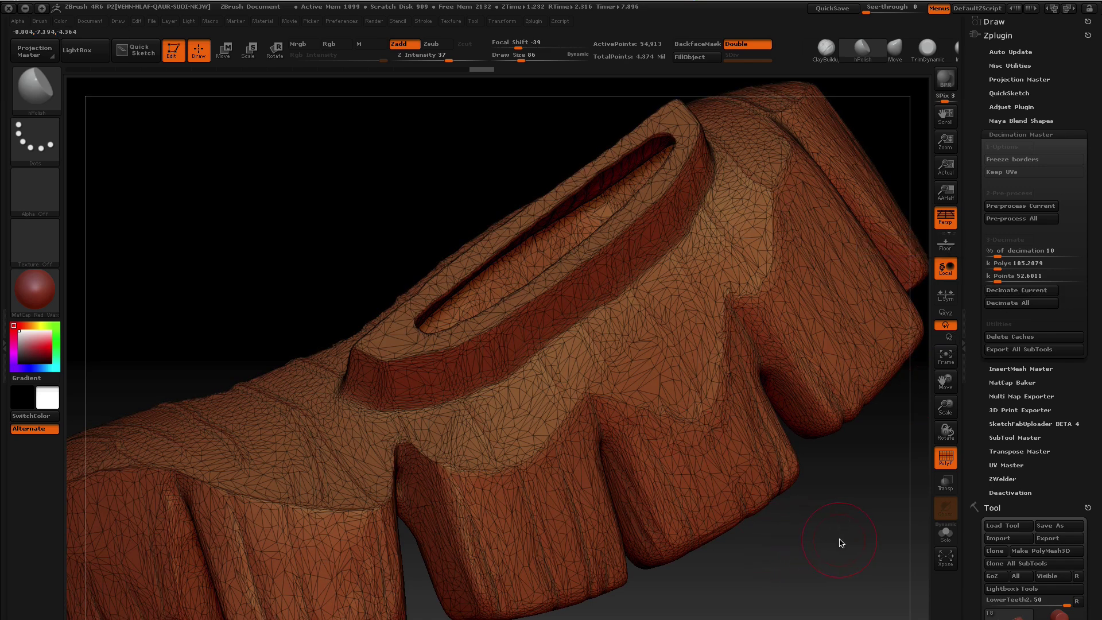
Turn off PolyFrame and step back in the undo history to the mesh before the 10 percent decimation
left_click_drag(839, 543, 741, 539, "alt")
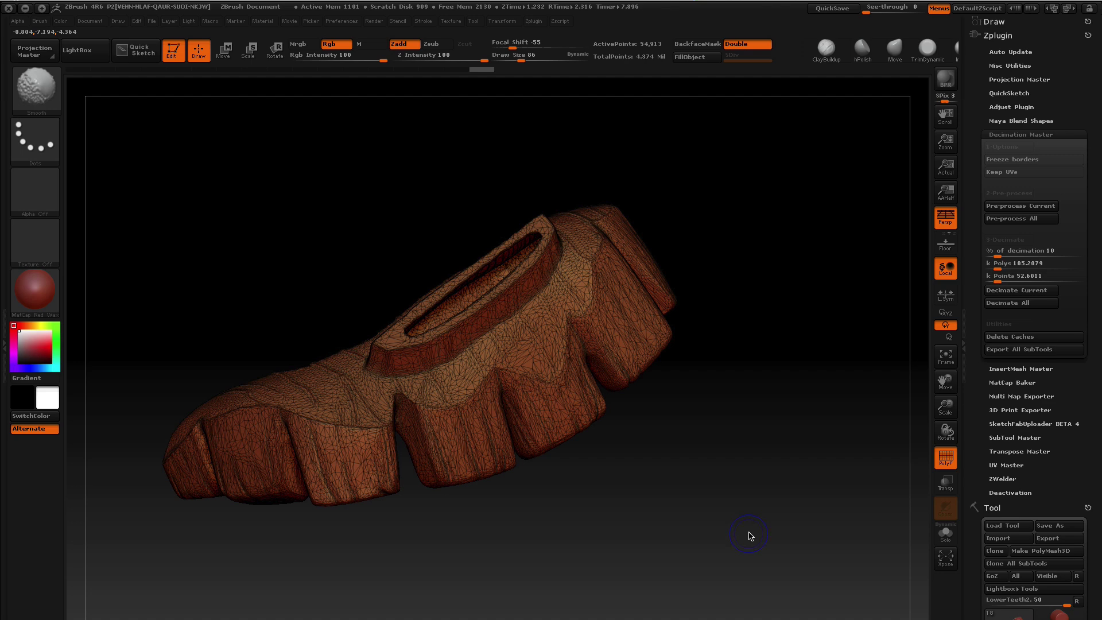
key("shift+f")
mouse_move(728, 501)
left_mouse_down()
mouse_move(717, 468)
mouse_move(738, 458)
left_mouse_up()
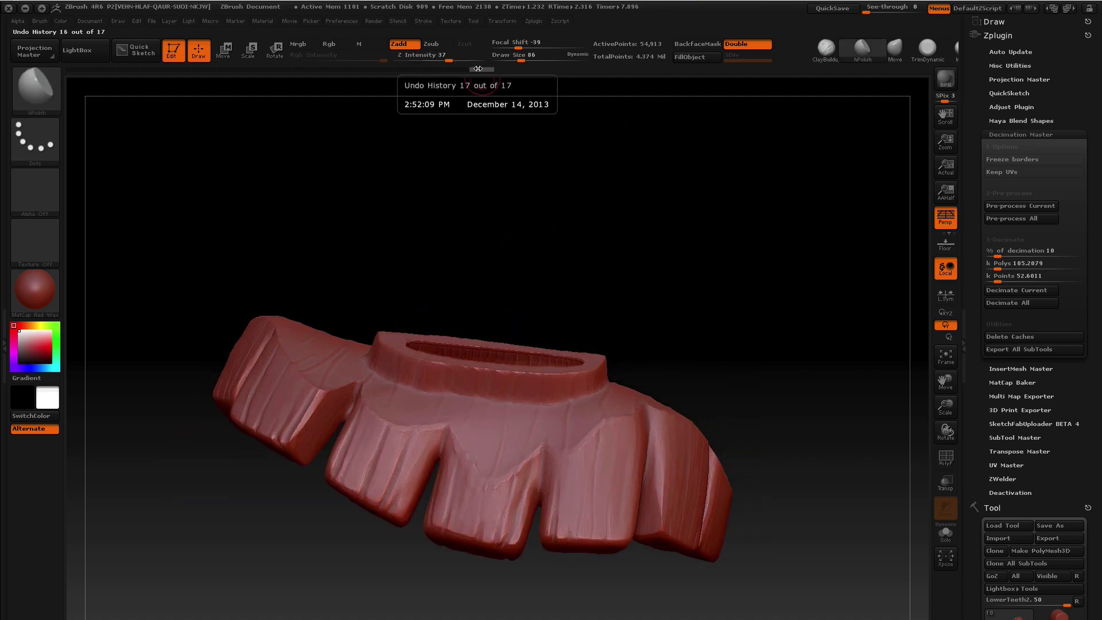
mouse_move(481, 69)
left_mouse_down()
mouse_move(456, 70)
mouse_move(483, 70)
left_mouse_up()
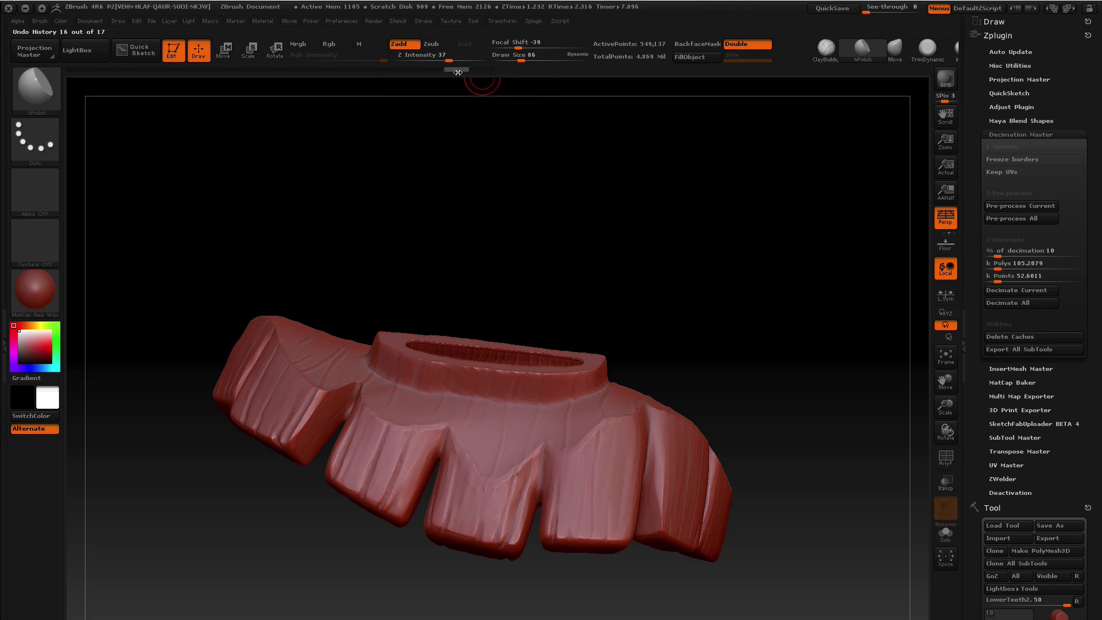
Set the decimation percentage to 5 and decimate the current lower teeth subtool
left_click(1012, 251)
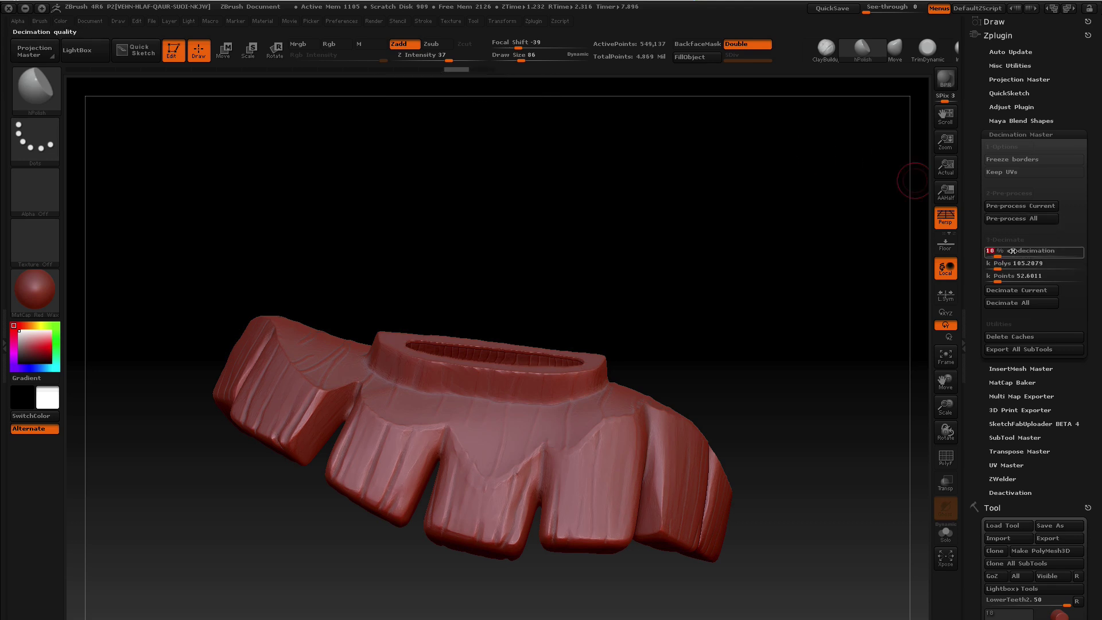
type("5")
key("Return")
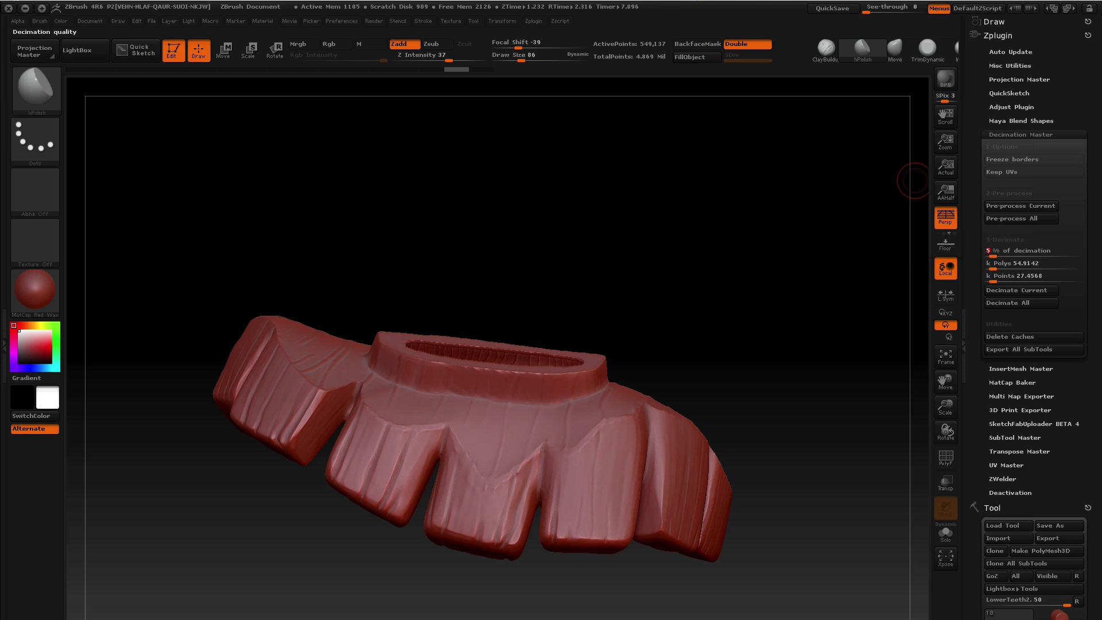
left_click(1024, 291)
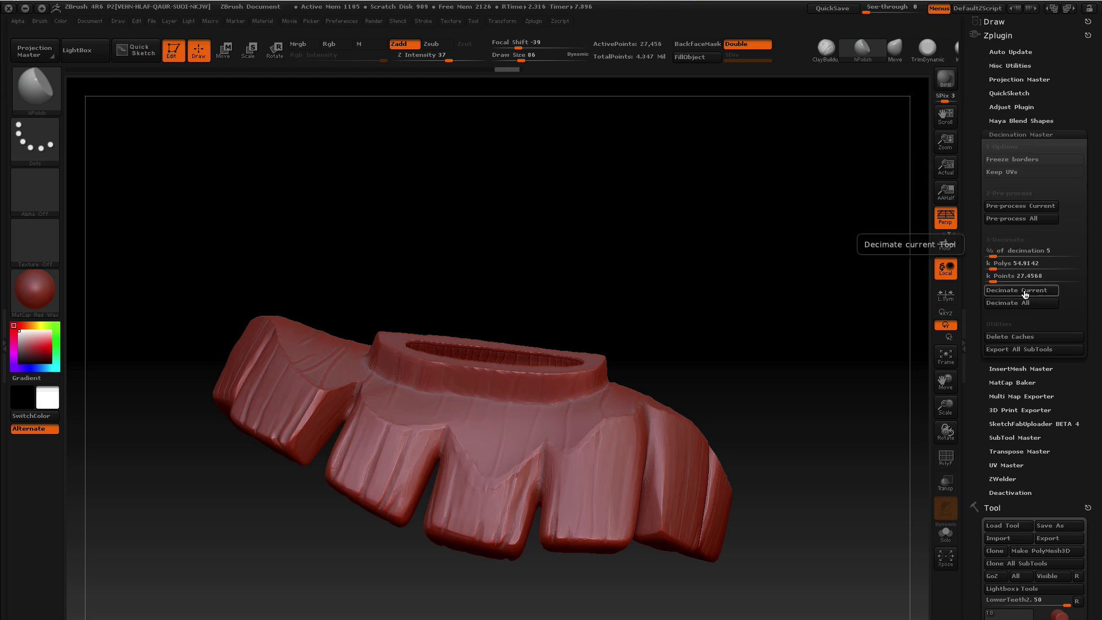
Inspect the decimated lower teeth from several sides, with and without PolyFrame, for preserved surface detail
left_click_drag(452, 557, 482, 534, "alt")
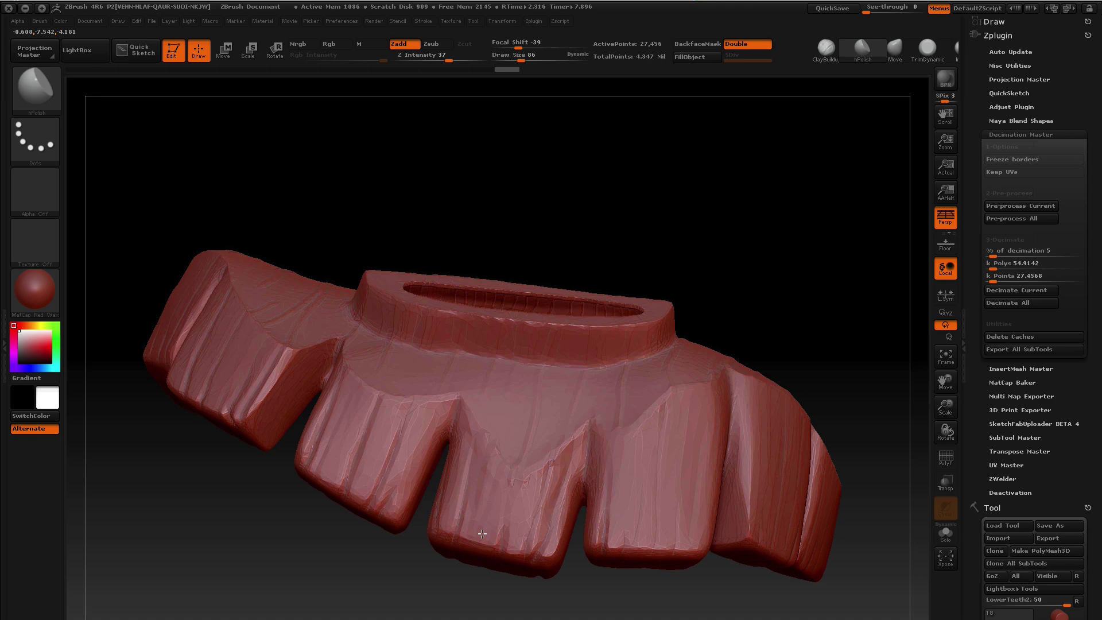
mouse_move(728, 324)
left_mouse_down()
mouse_move(755, 188)
mouse_move(612, 459)
mouse_move(613, 503)
mouse_move(390, 422)
left_mouse_up()
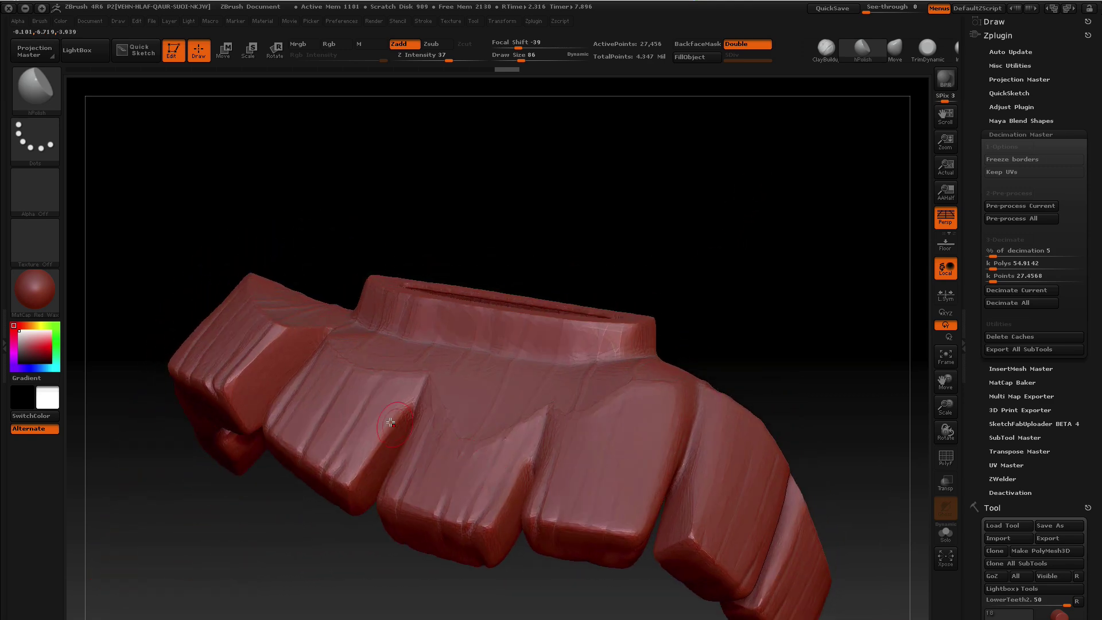
key("shift+f")
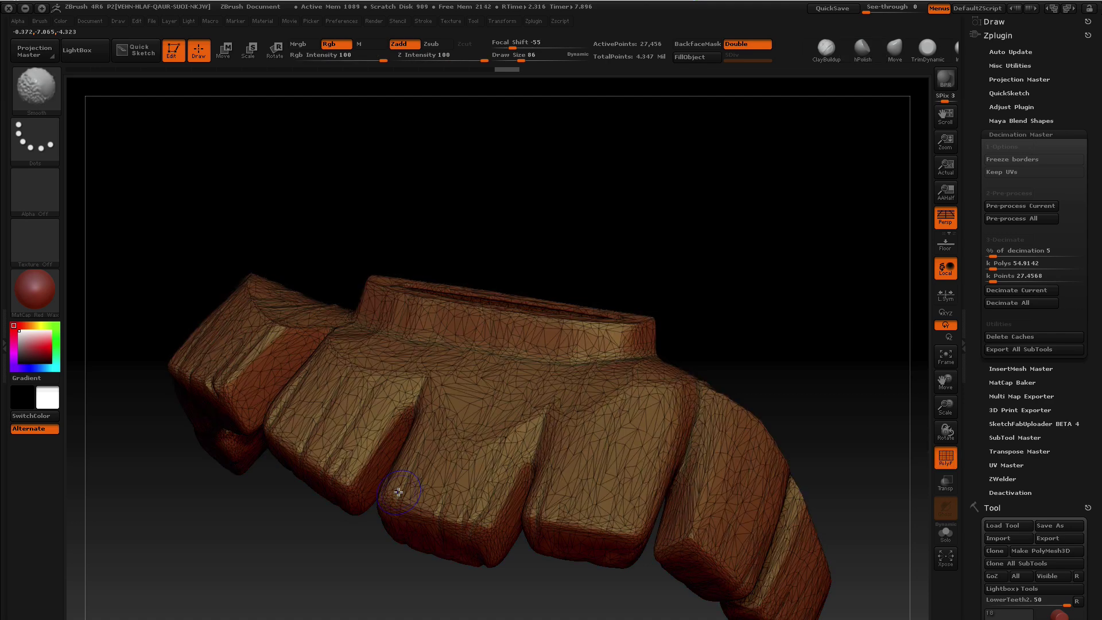
key("shift+f")
mouse_move(398, 493)
left_mouse_down()
mouse_move(367, 543)
mouse_move(755, 232)
mouse_move(593, 250)
mouse_move(704, 303)
mouse_move(706, 320)
mouse_move(667, 253)
mouse_move(588, 253)
mouse_move(694, 303)
mouse_move(677, 263)
mouse_move(696, 261)
mouse_move(699, 275)
mouse_move(677, 293)
left_mouse_up()
left_click_drag(617, 374, 634, 309)
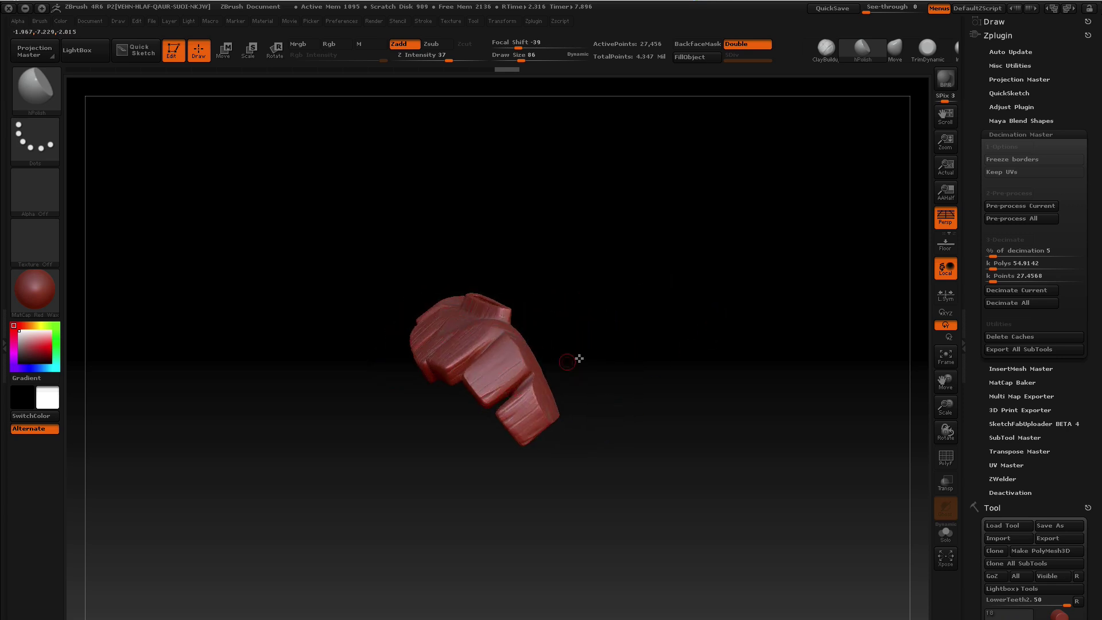
mouse_move(579, 358)
left_mouse_down()
mouse_move(682, 342)
mouse_move(667, 295)
mouse_move(782, 285)
left_mouse_up()
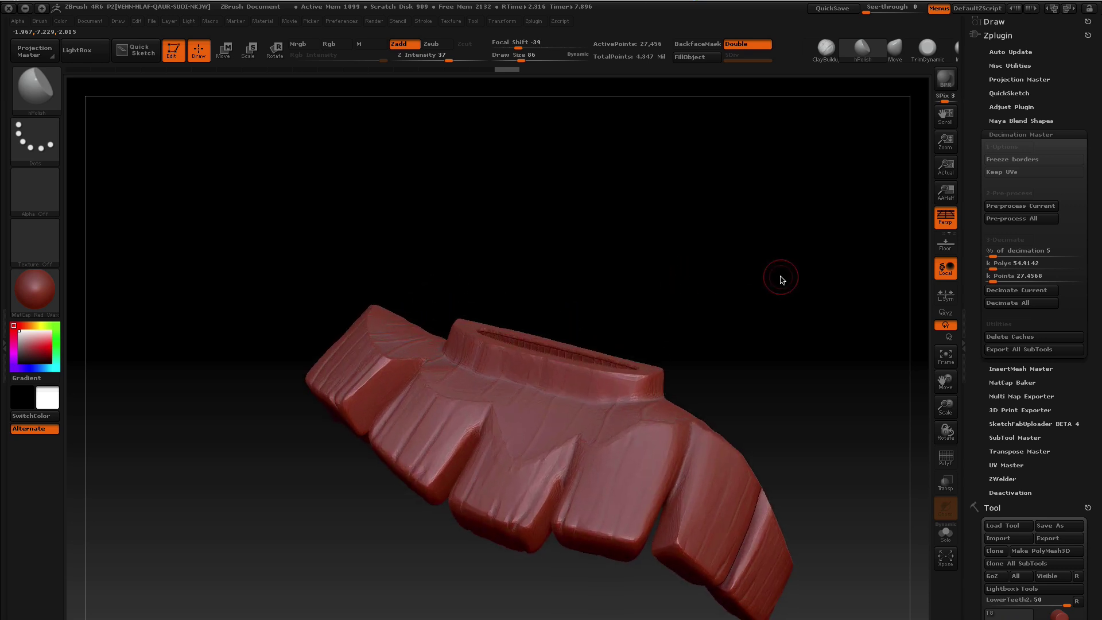
Undo the 5 percent decimation and decimate the current lower teeth subtool again with the decimation percentage set to 10
key("ctrl")
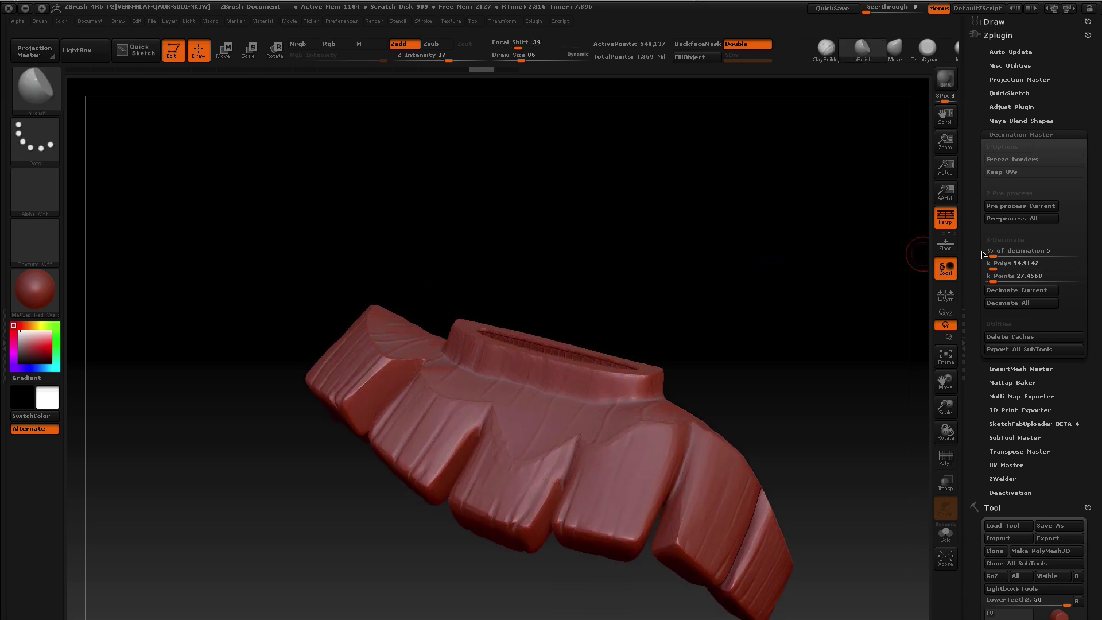
left_click(1002, 250)
type("1")
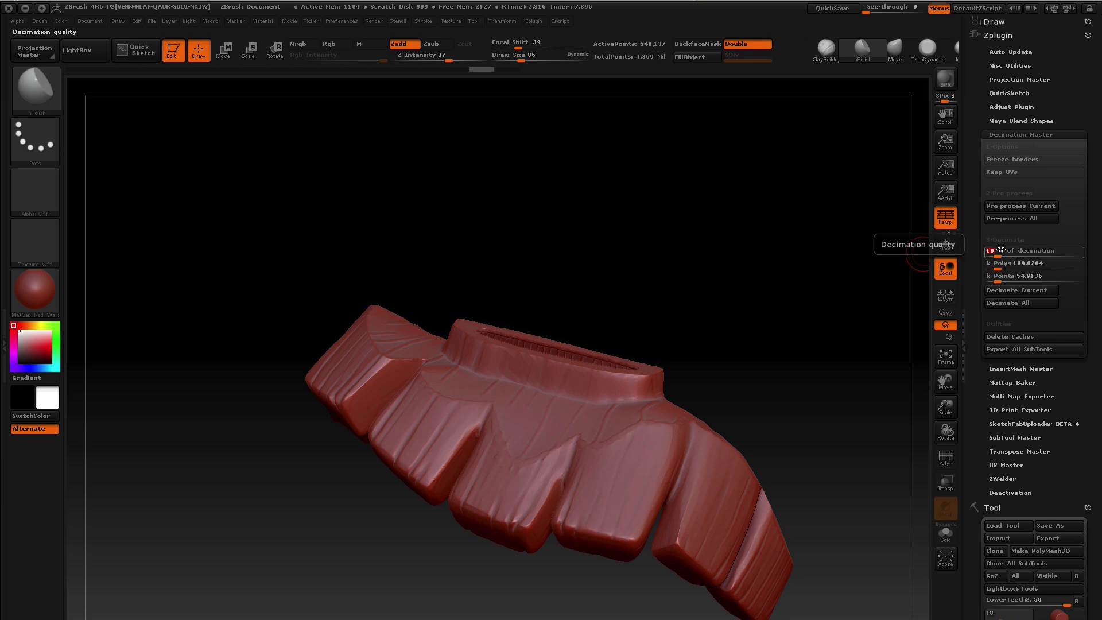
type("0")
key("Return")
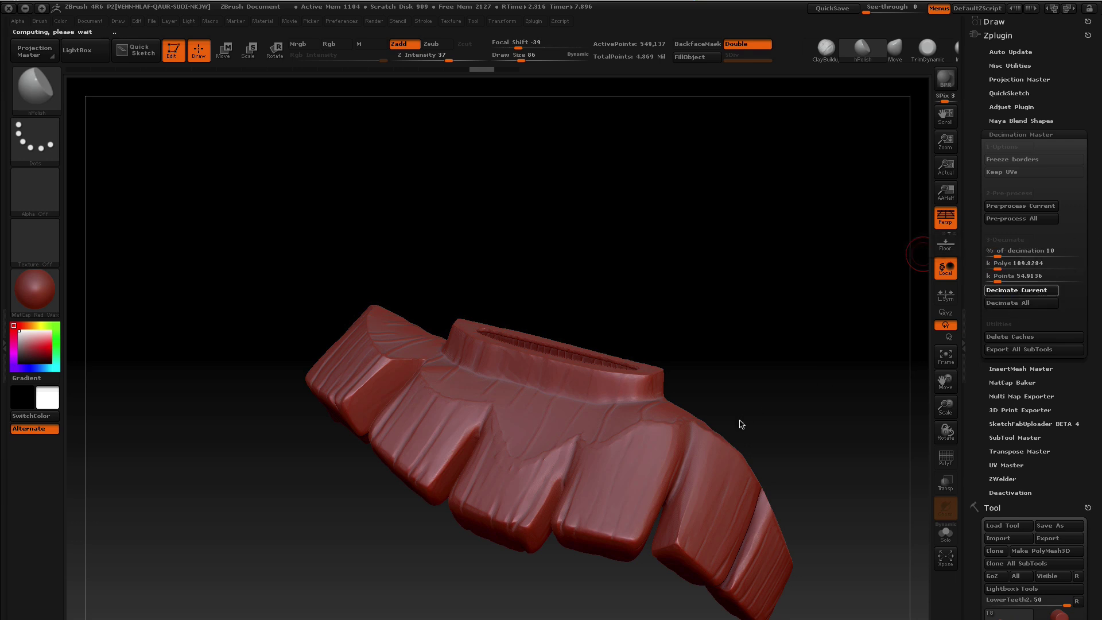
Inspect the decimated lower teeth with PolyFrame and through a temporarily isolated section exposing the hollow interior, ending with the whole mesh shown
key("shift+f")
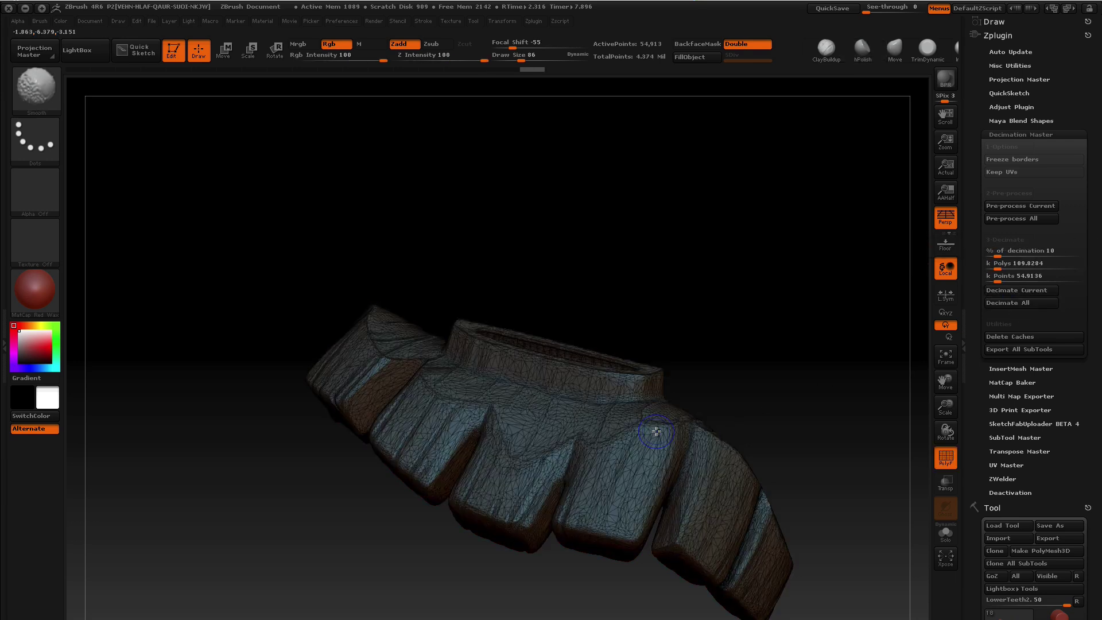
key("shift+f")
mouse_move(758, 372)
left_mouse_down()
mouse_move(757, 302)
mouse_move(701, 329)
mouse_move(688, 371)
mouse_move(777, 327)
mouse_move(769, 315)
left_mouse_up()
mouse_move(477, 191)
left_mouse_down("ctrl+shift")
mouse_move(654, 525)
mouse_move(627, 153)
left_mouse_up("ctrl+shift")
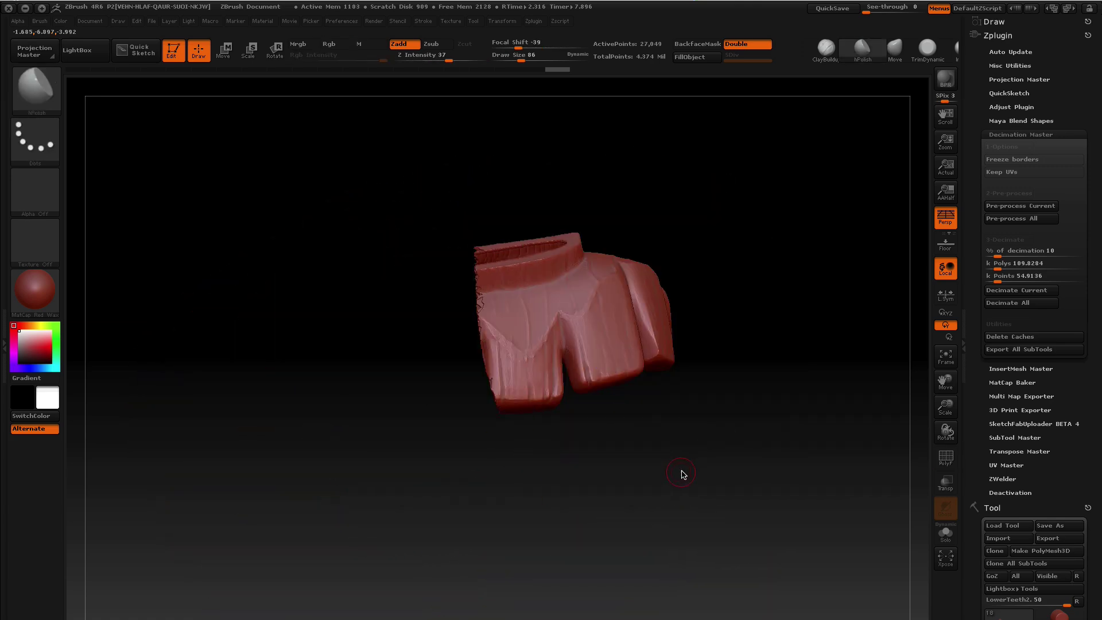
mouse_move(683, 475)
left_mouse_down()
mouse_move(740, 442)
mouse_move(741, 352)
left_mouse_up()
left_click_drag(593, 278, 769, 321, "alt")
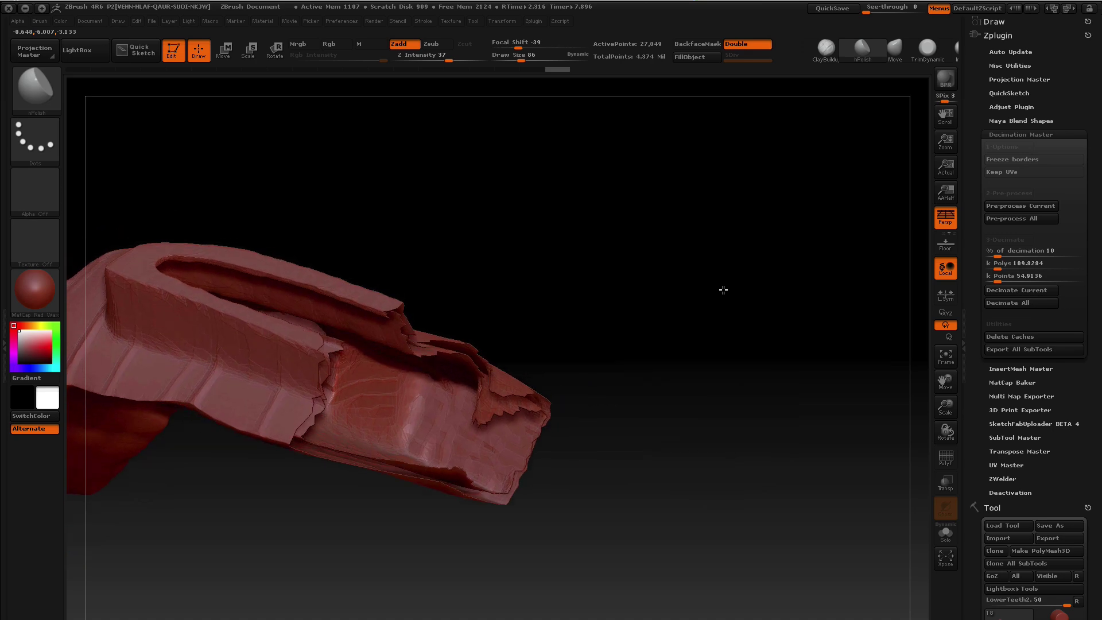
left_click(710, 339, "ctrl+shift")
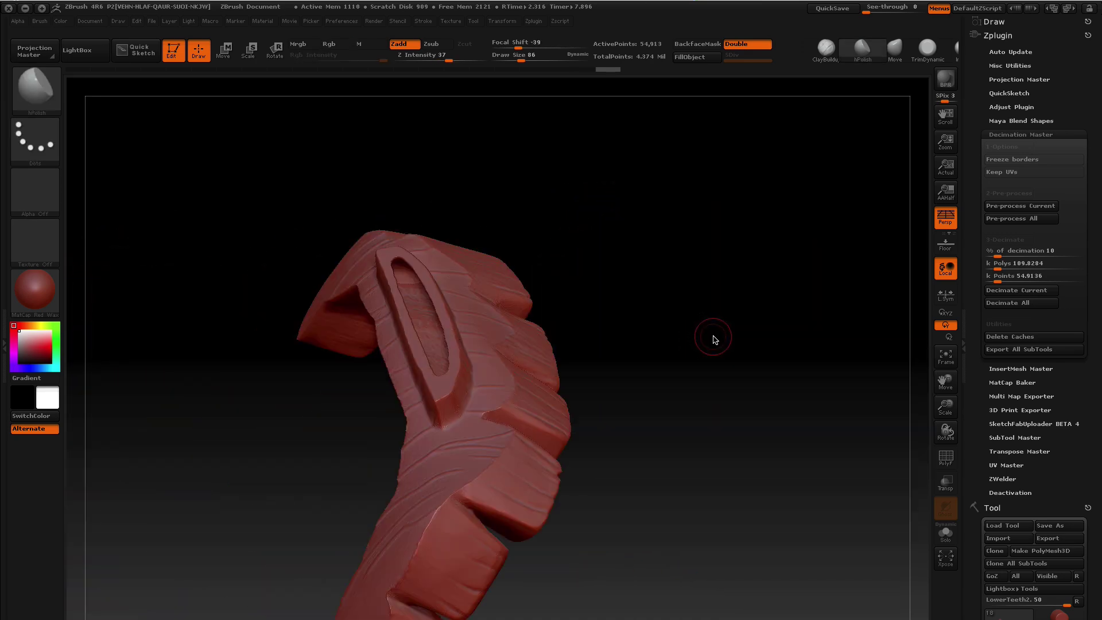